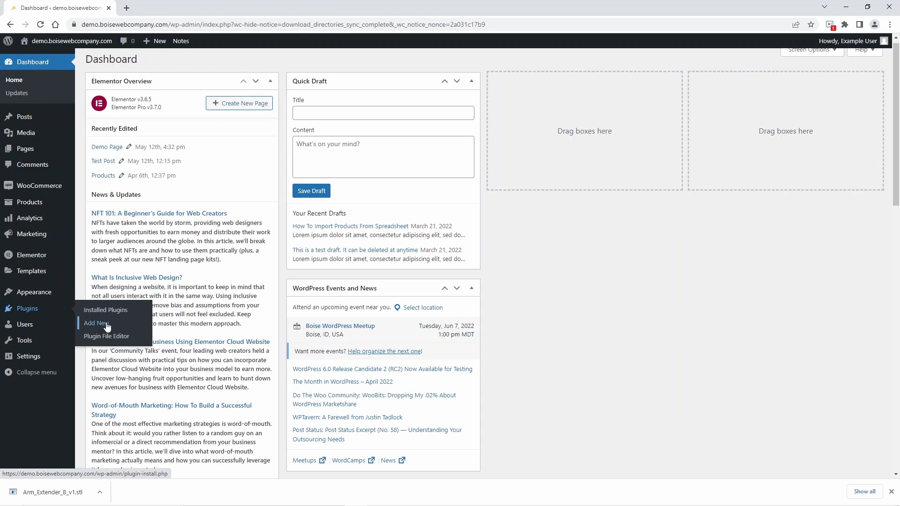
Find the Easy Google Fonts plugin in the WordPress plugin directory, then install and activate it.
left_click(107, 325)
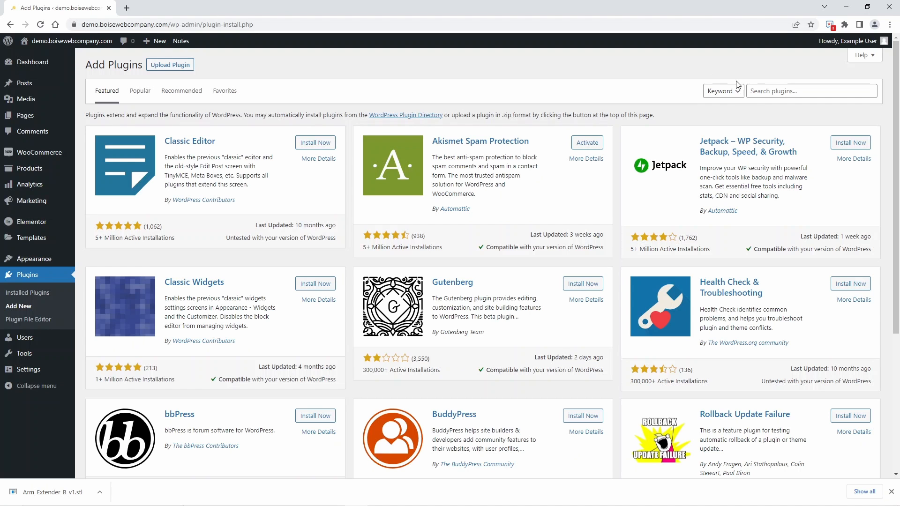
left_click(765, 89)
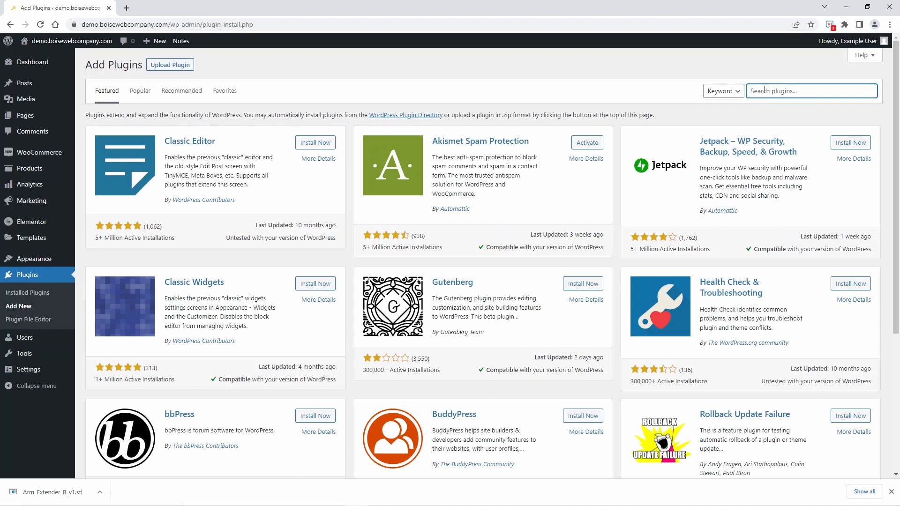
type("easy google for")
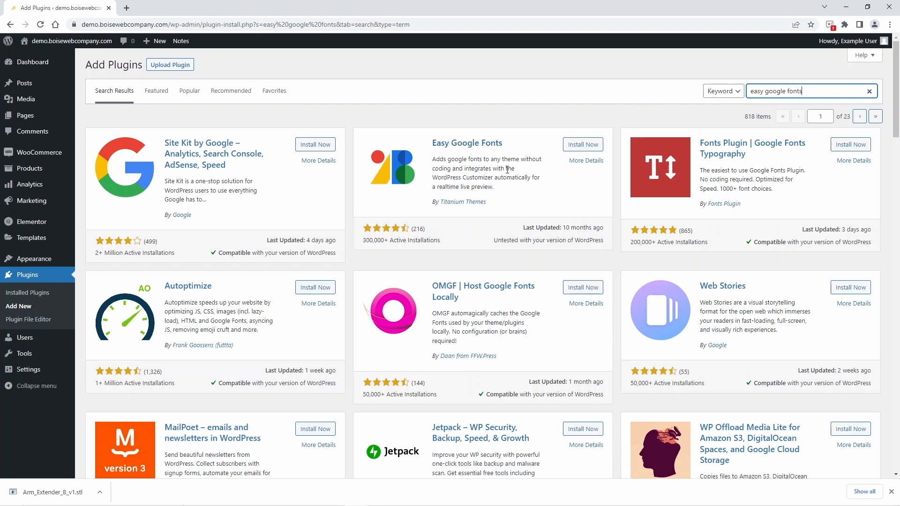
left_click(574, 150)
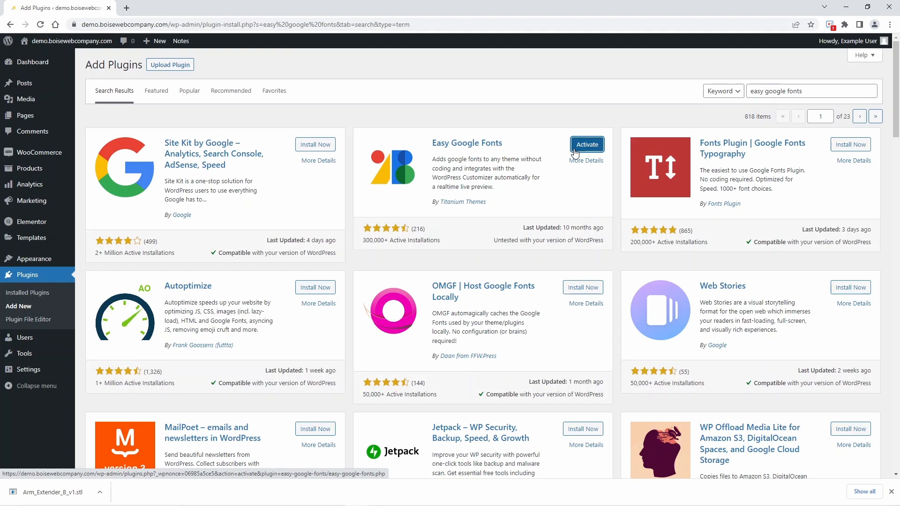
left_click(574, 149)
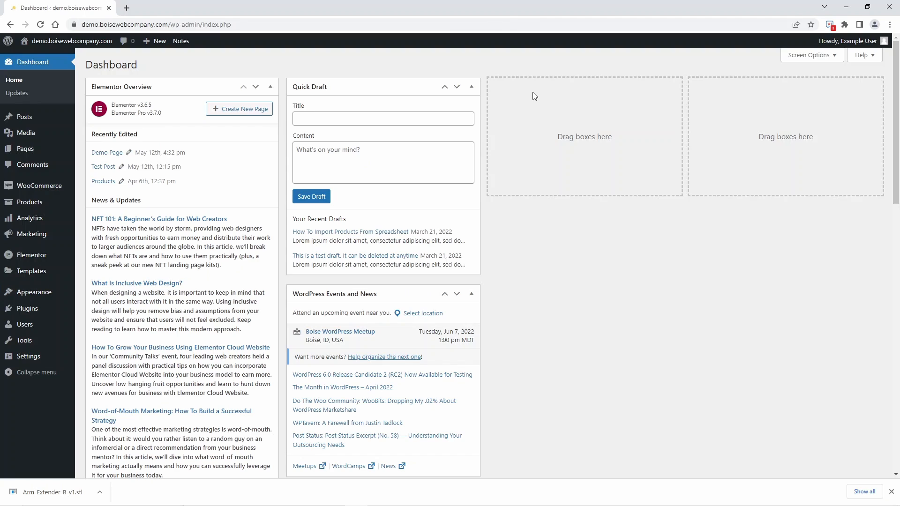
Open the theme customizer's Default Typography settings and review the paragraph and heading font controls.
mouse_move(36, 299)
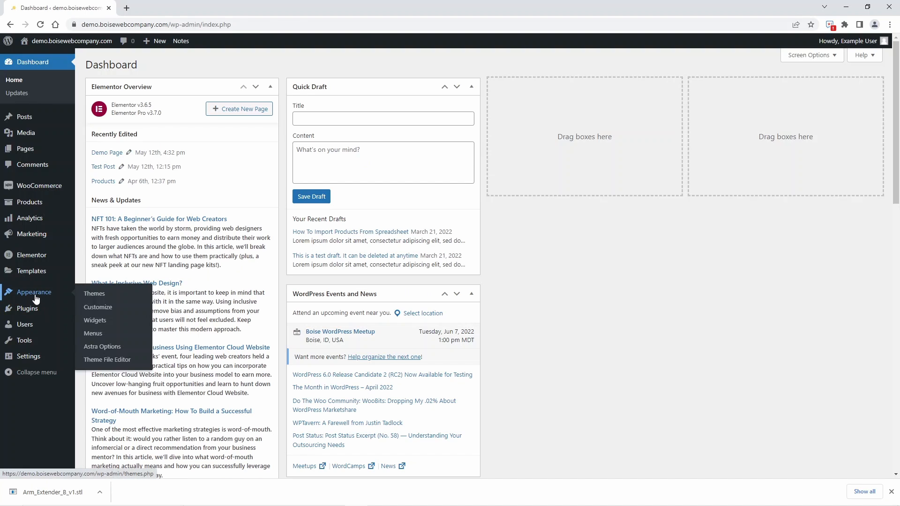
left_click(100, 309)
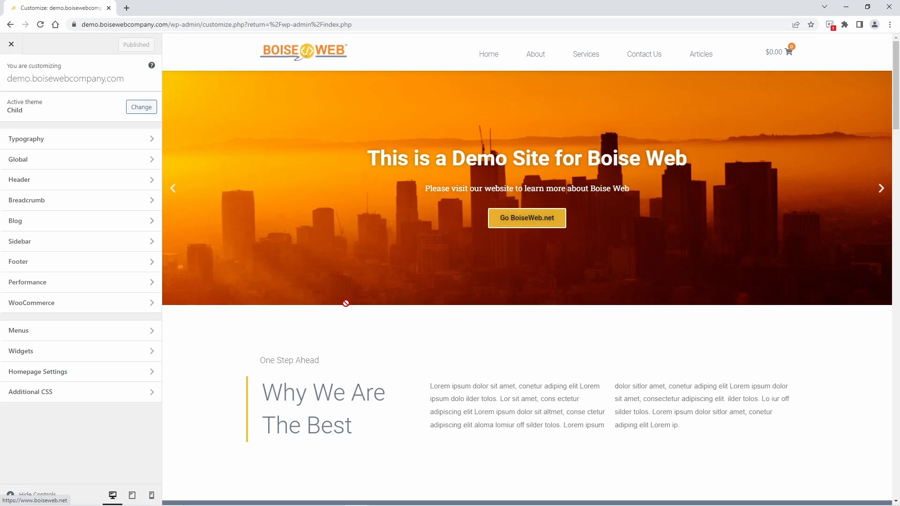
left_click(140, 145)
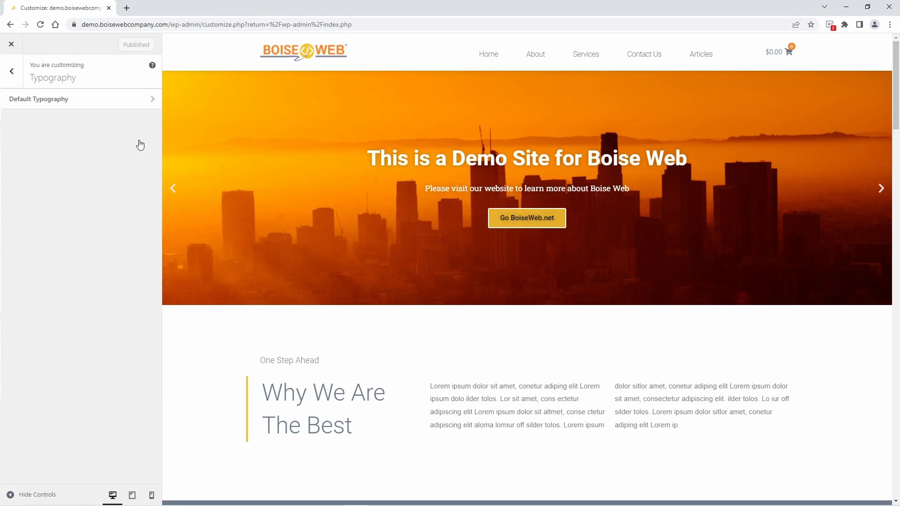
left_click(81, 108)
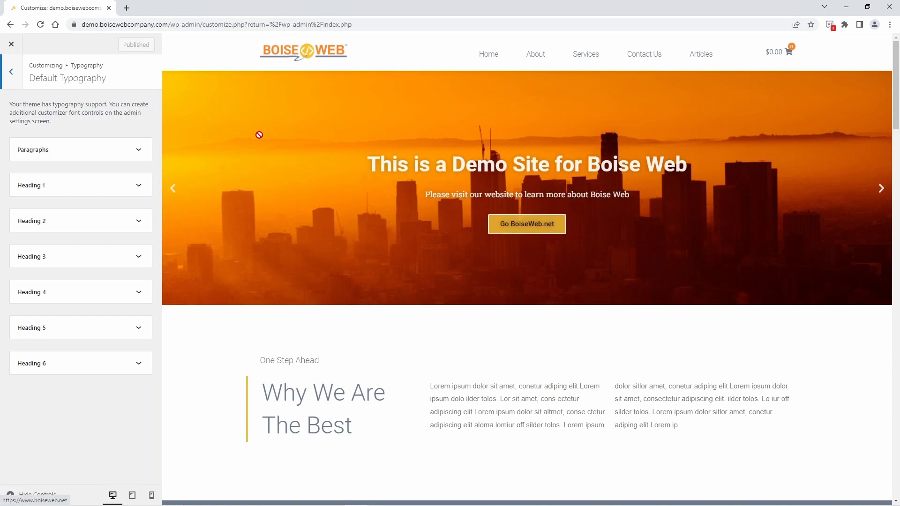
scroll(259, 71, "down", 2)
scroll(258, 74, "up", 2)
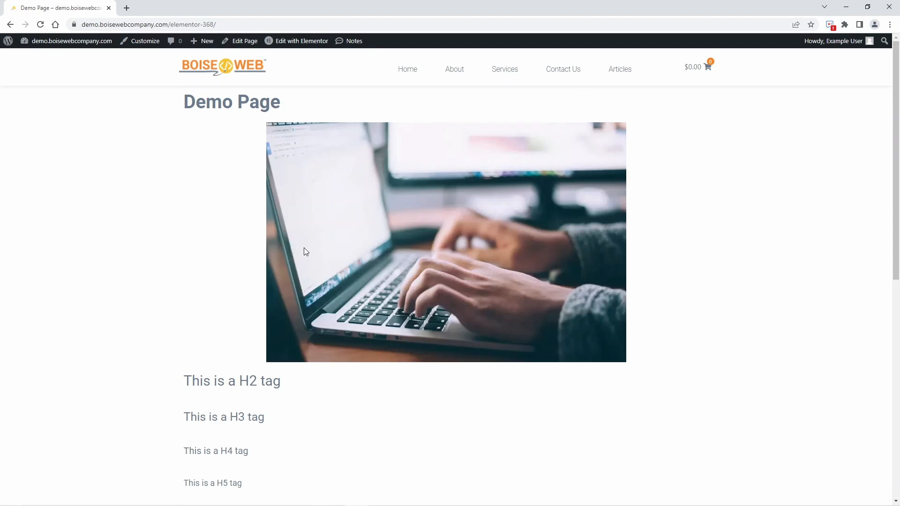
Look over the Demo Page and open its Default Typography settings in the customizer.
scroll(305, 249, "down", 3)
scroll(317, 244, "up", 3)
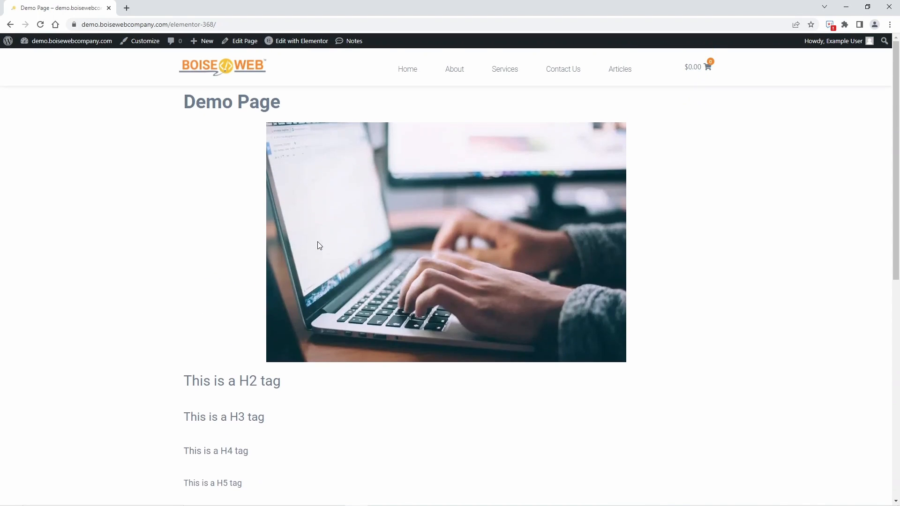
left_click(145, 49)
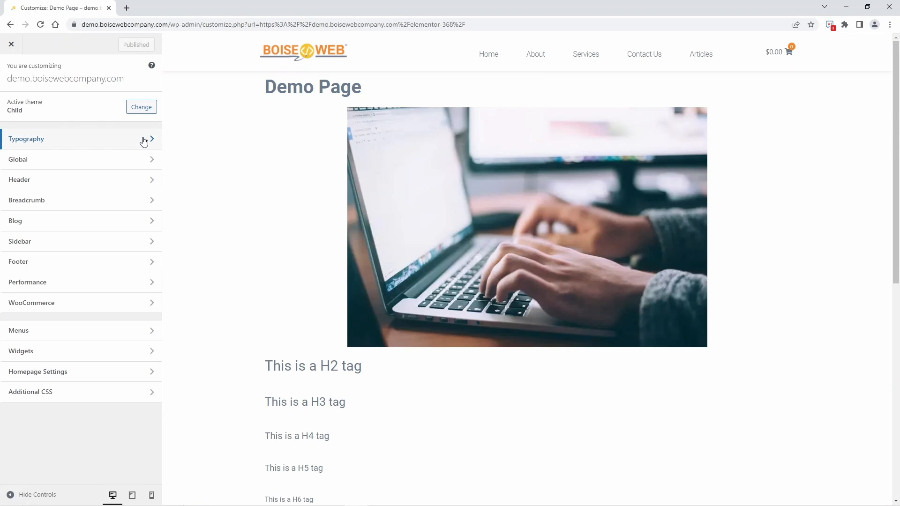
left_click(144, 143)
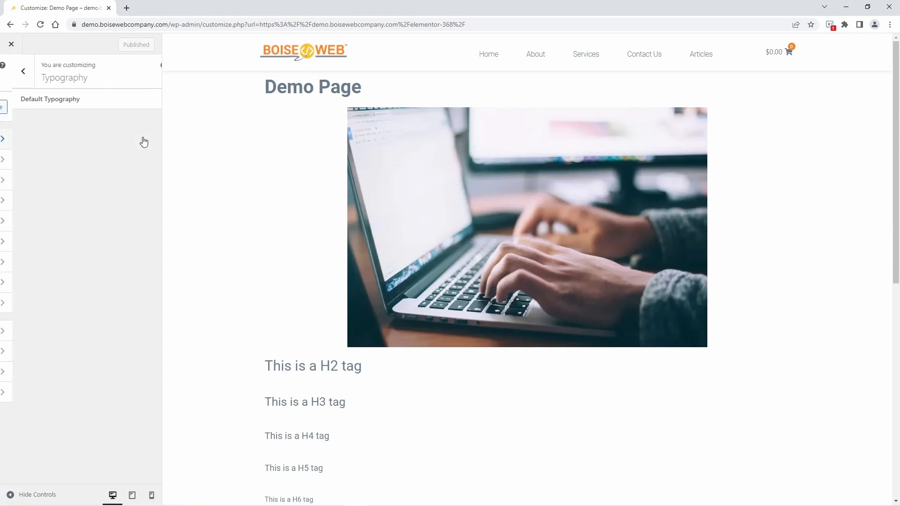
left_click(73, 104)
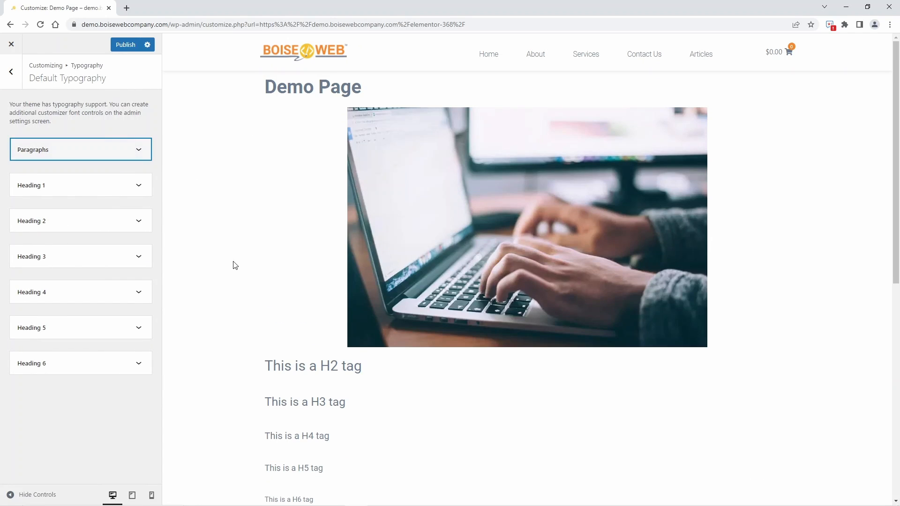
Set the font family of the Paragraphs typography to Philosopher.
scroll(234, 264, "down", 5)
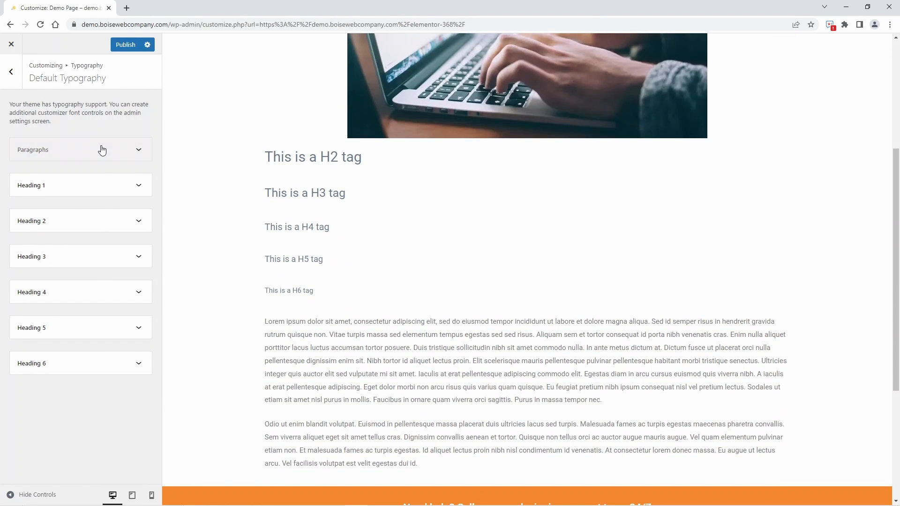
left_click(133, 150)
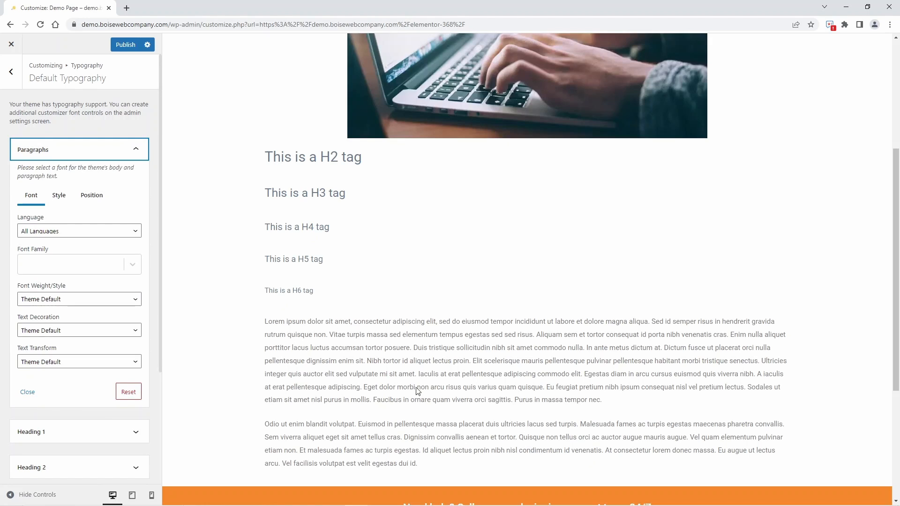
scroll(183, 352, "down", 1)
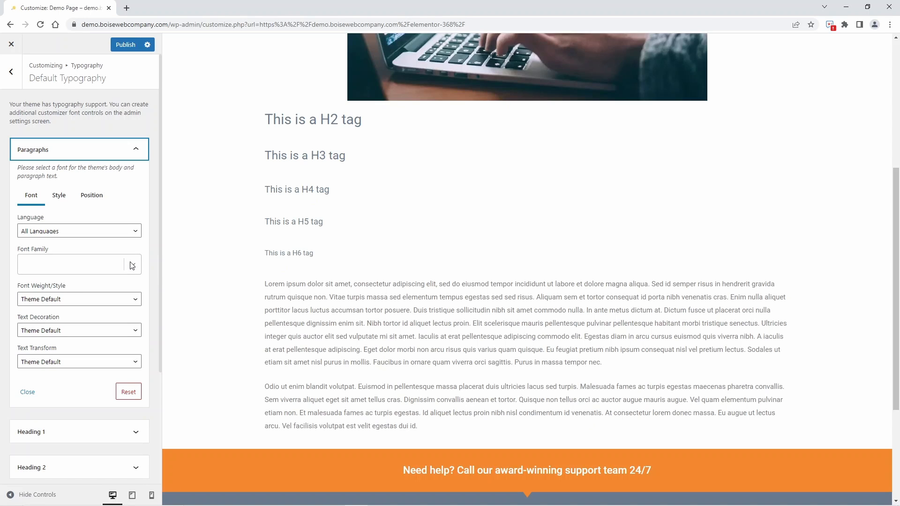
left_click(132, 265)
scroll(114, 321, "down", 15)
scroll(116, 325, "down", 20)
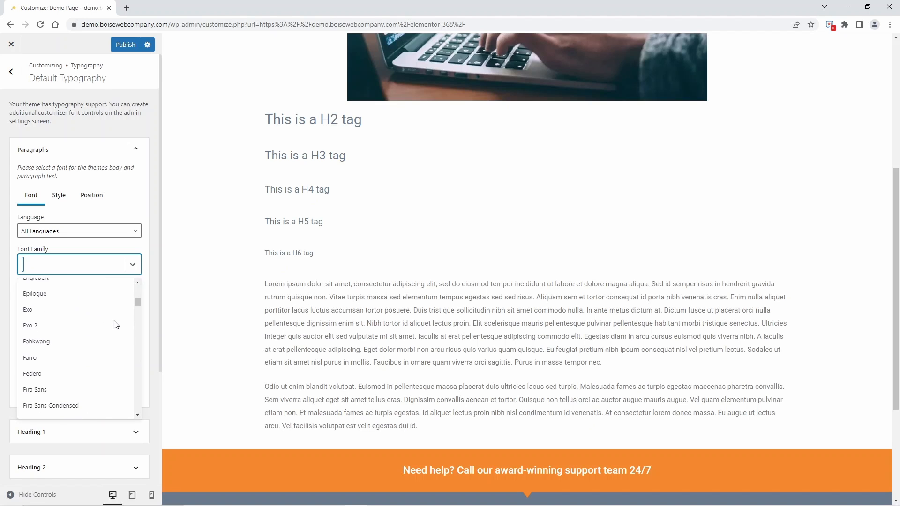
scroll(116, 325, "down", 15)
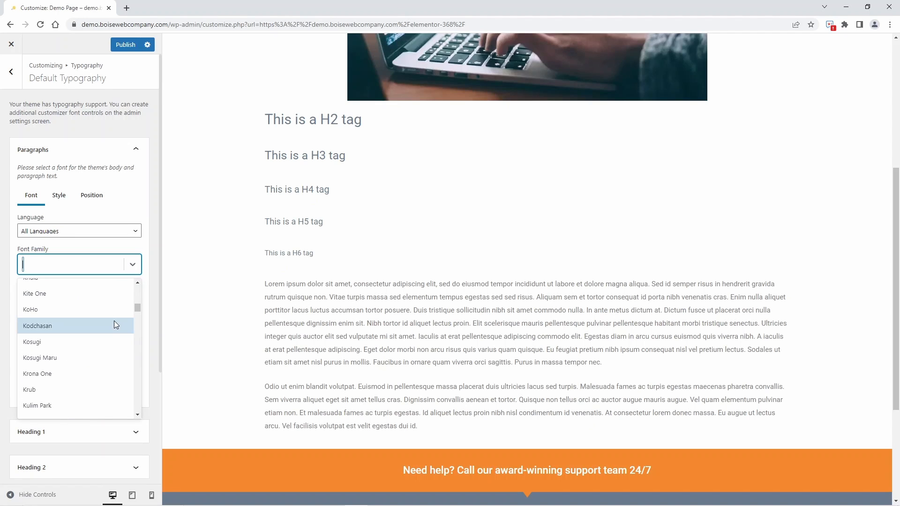
left_click_drag(137, 309, 140, 342)
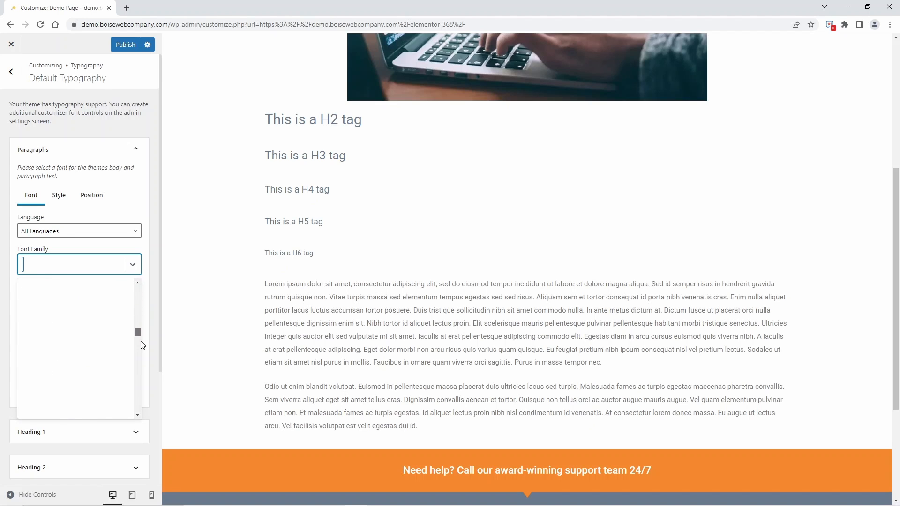
left_click(49, 355)
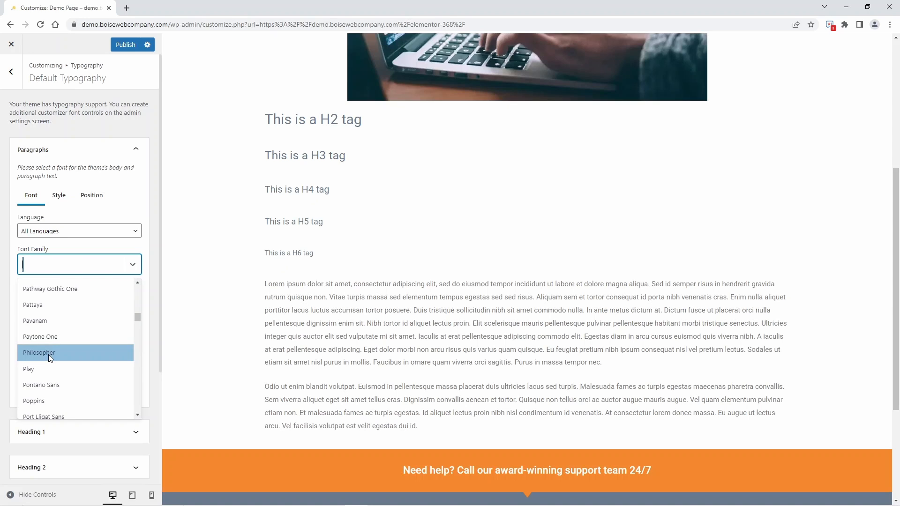
left_click(49, 355)
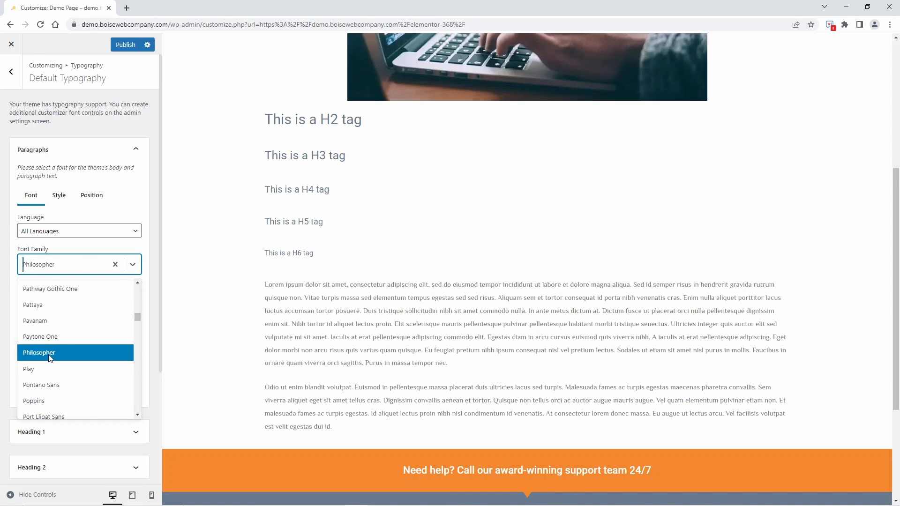
key("Down")
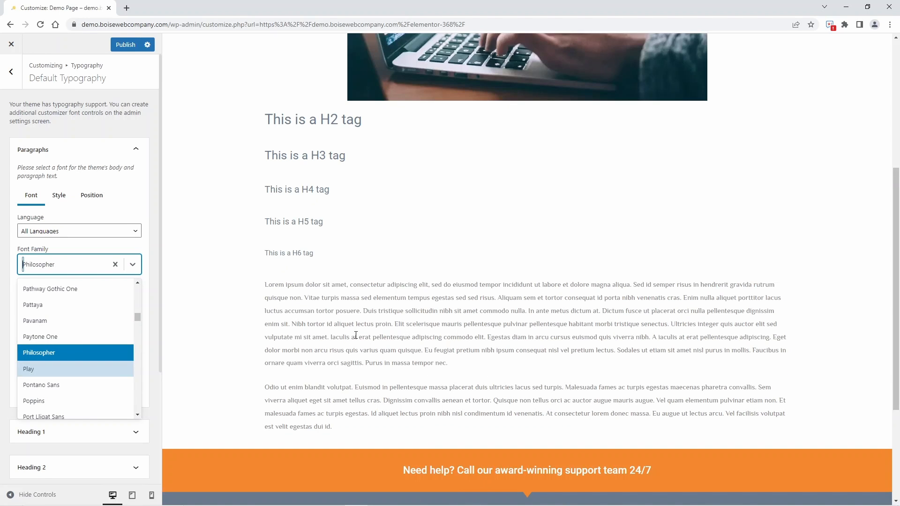
key("Escape")
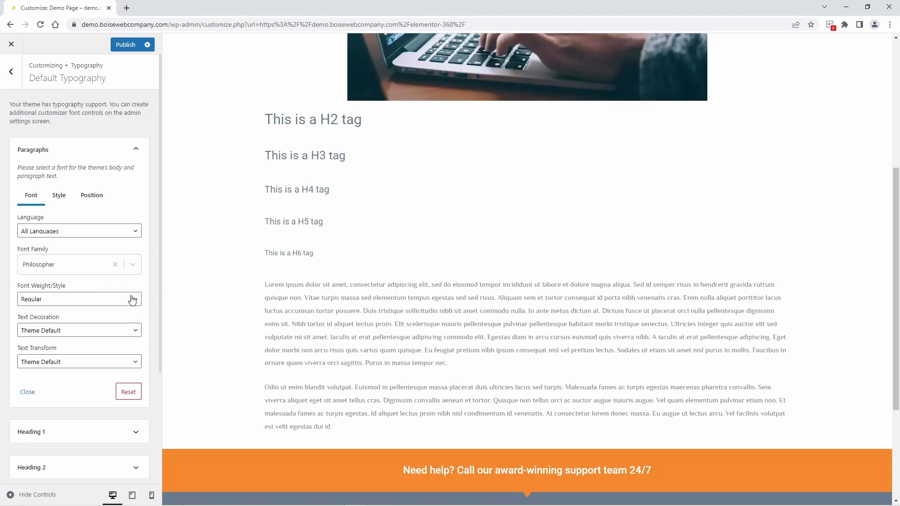
Set the paragraph font weight/style to Italic and the text decoration to Underline.
left_click(133, 299)
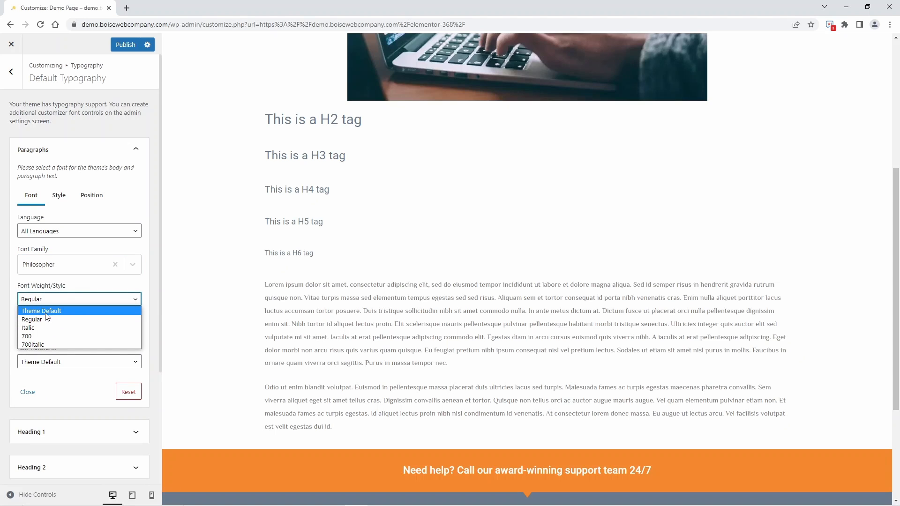
left_click(41, 330)
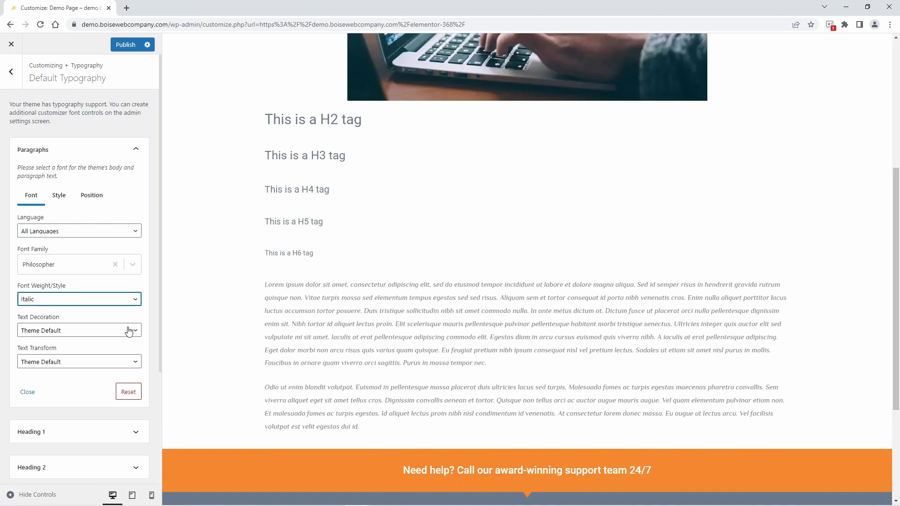
left_click(129, 333)
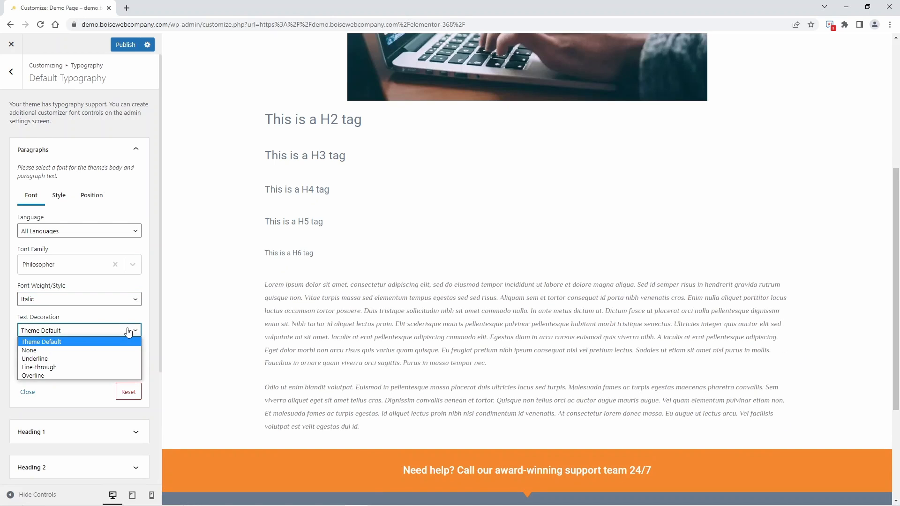
left_click(49, 358)
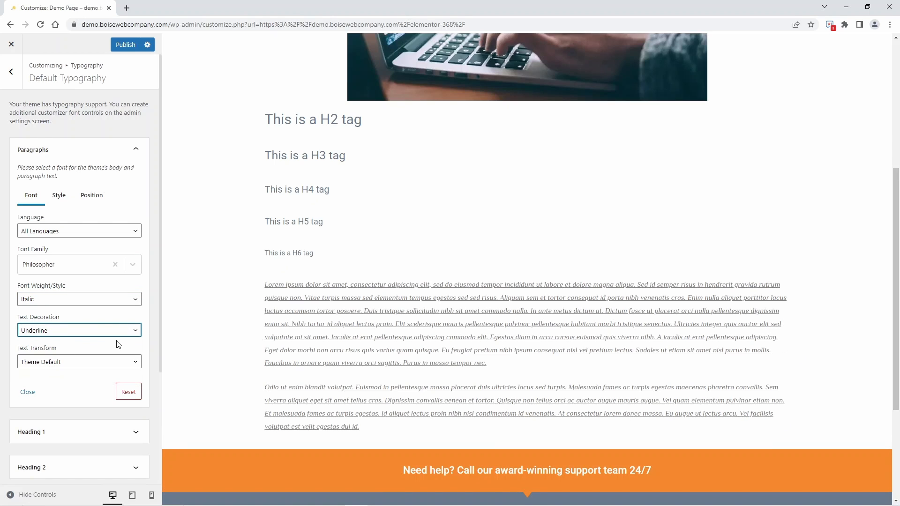
Try the Capitalize text transform on the paragraphs, and set the transform to None.
left_click(130, 362)
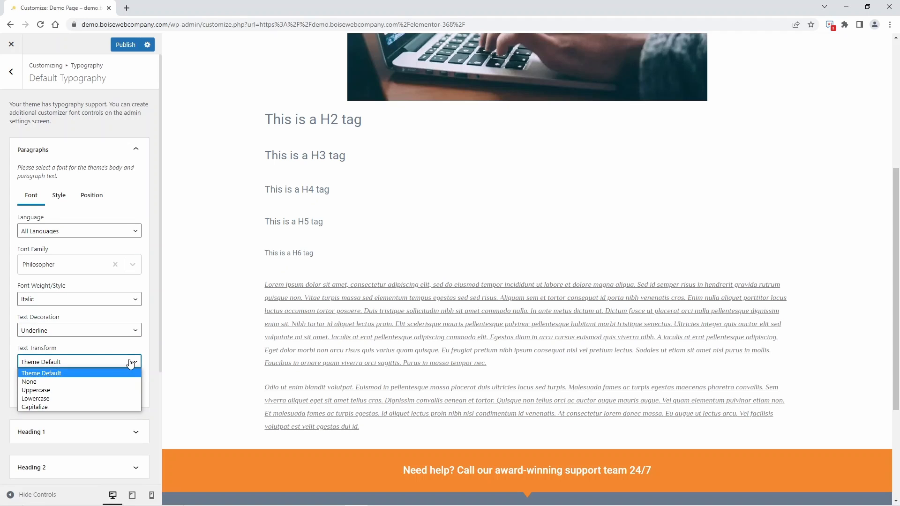
left_click(52, 406)
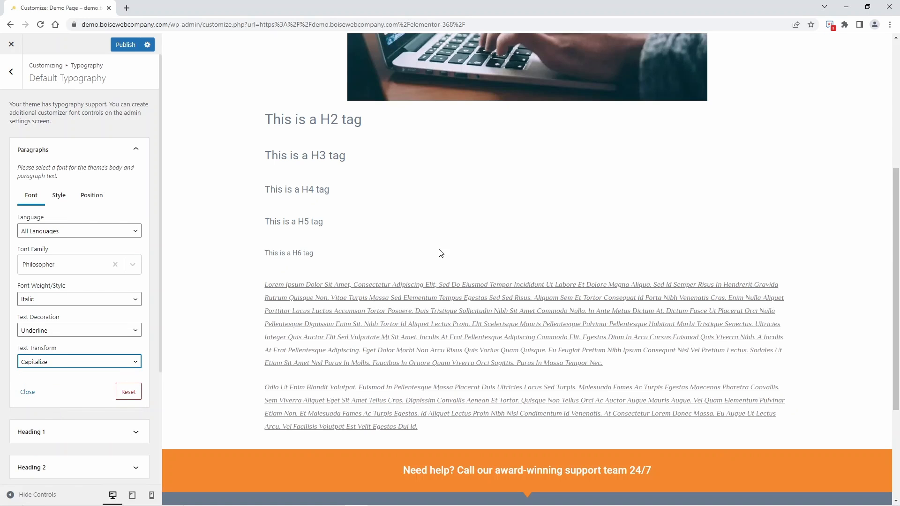
left_click(114, 362)
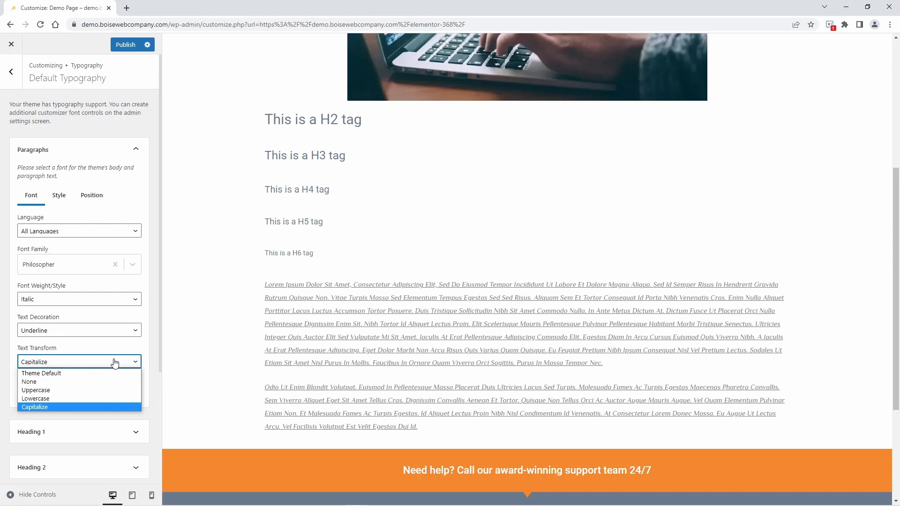
left_click(73, 382)
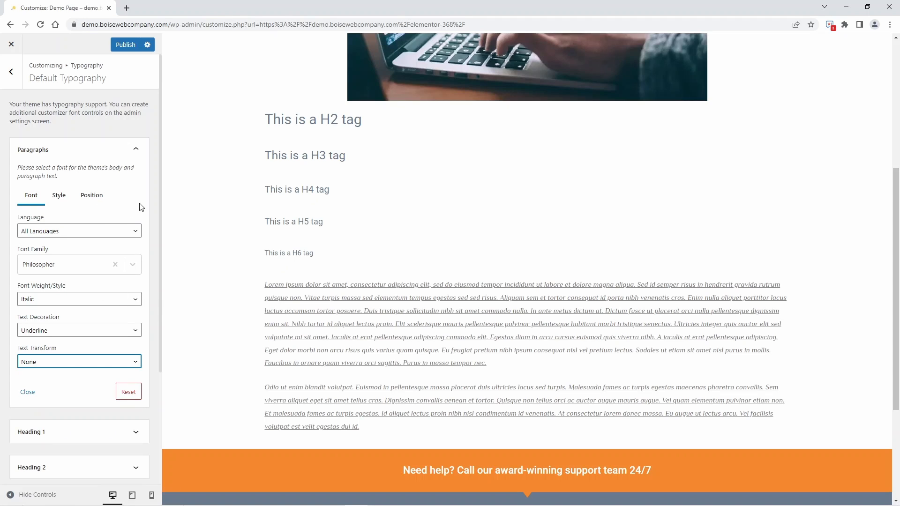
Set the paragraph font color to the light red #EAA1A1 in the style settings.
left_click(59, 200)
left_click(60, 200)
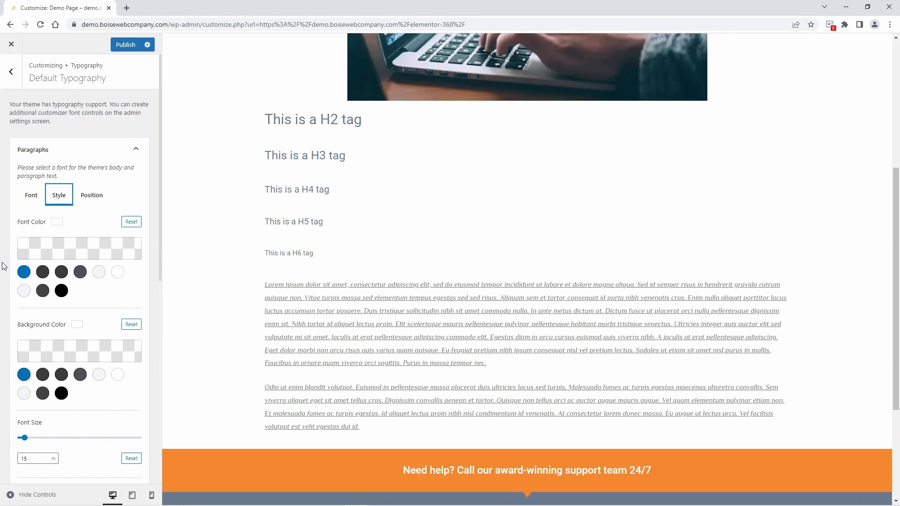
left_click(34, 247)
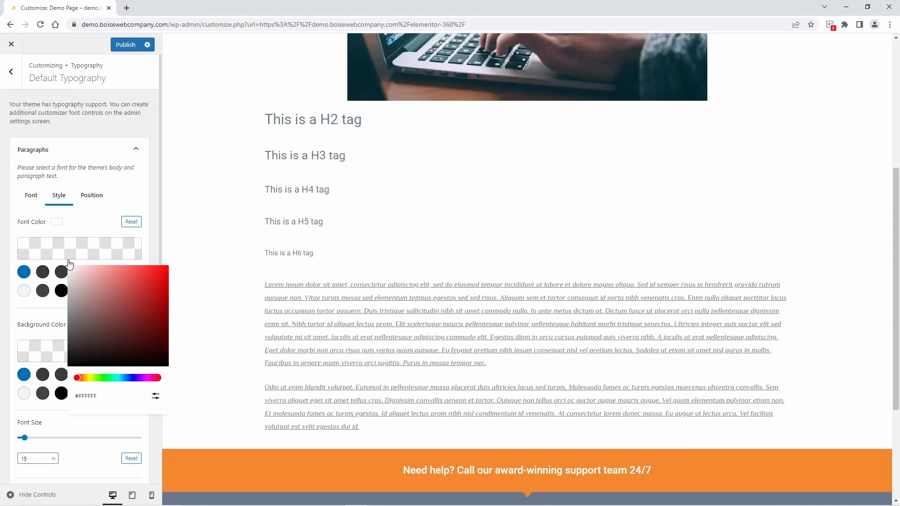
left_click(105, 275)
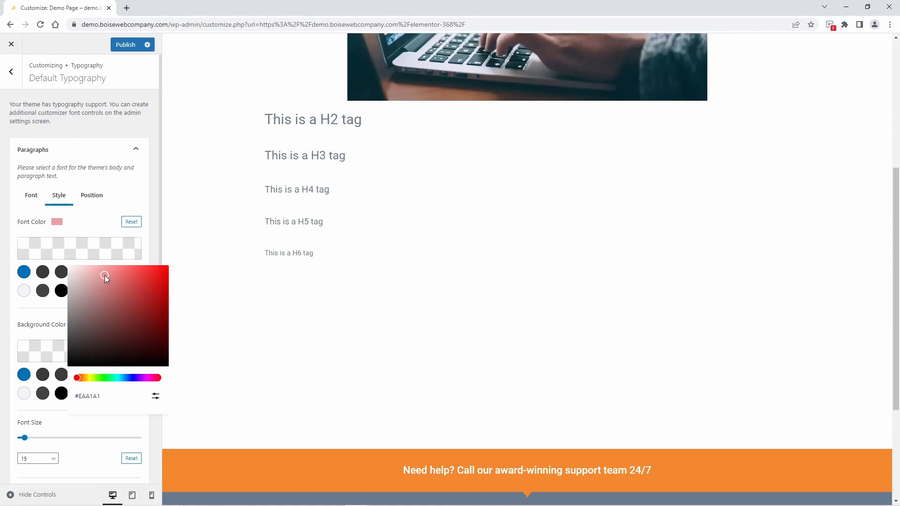
Try the light grey #EEEEEE as the paragraph font color, and reset the font color.
left_click(153, 288)
left_click_drag(153, 288, 69, 272)
left_click_drag(97, 398, 67, 404)
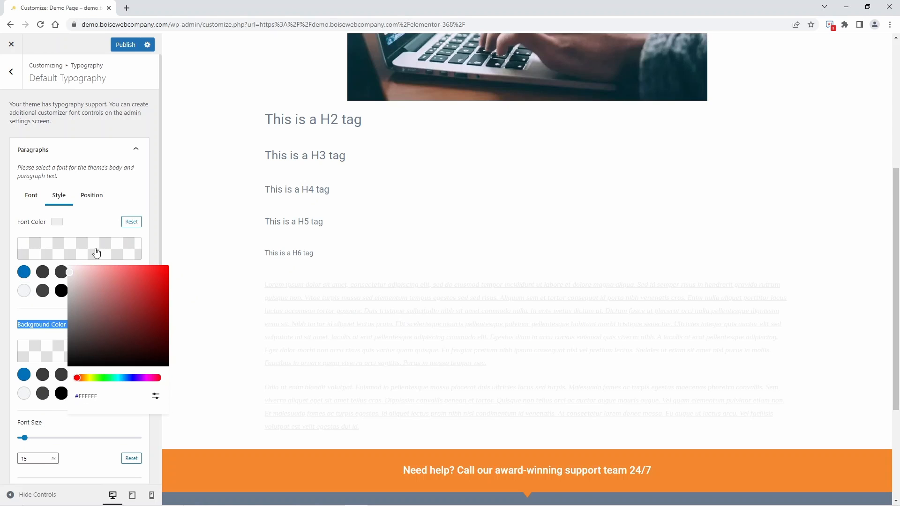
left_click(131, 222)
Try a blue background color behind the paragraphs, and reset the background color.
scroll(118, 353, "down", 1)
left_click(23, 323)
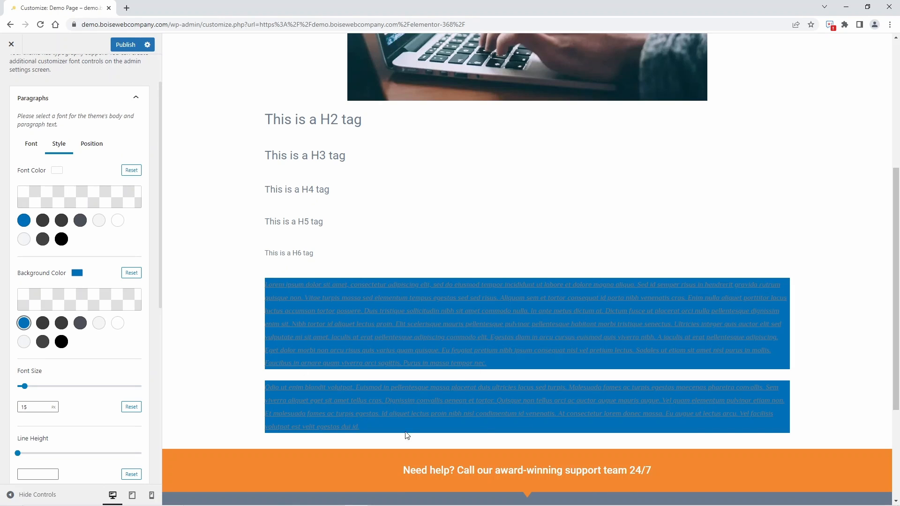
left_click(132, 273)
Set the paragraph font size to 17 px and the line height to 0.8.
scroll(70, 270, "down", 3)
mouse_move(25, 265)
left_mouse_down()
mouse_move(118, 269)
mouse_move(31, 270)
left_mouse_up()
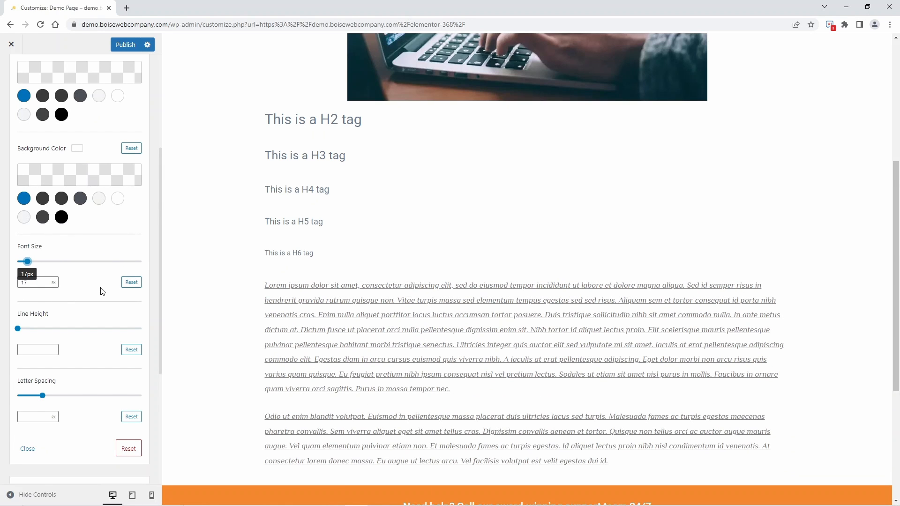
scroll(84, 290, "down", 1)
mouse_move(19, 292)
left_mouse_down()
mouse_move(111, 288)
mouse_move(23, 299)
left_mouse_up()
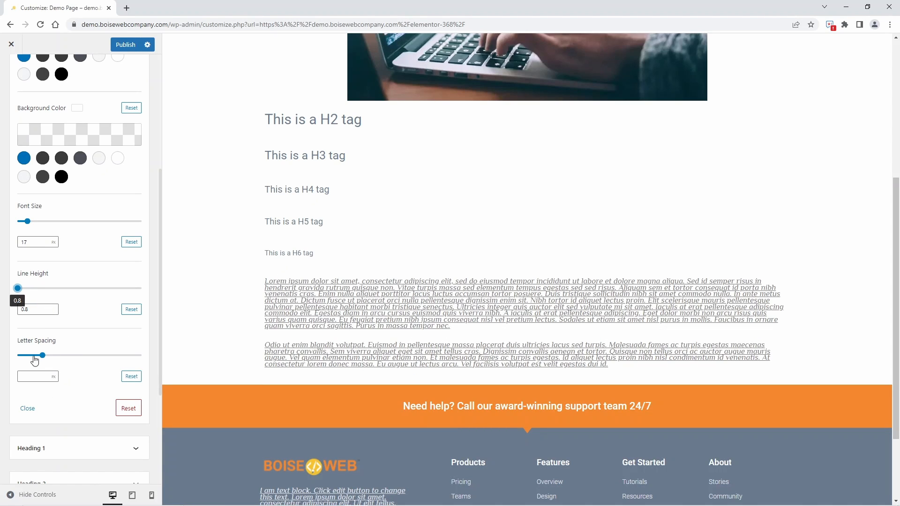
Try a letter spacing of -3 px on the paragraphs, and reset all Paragraphs typography settings.
mouse_move(42, 357)
left_mouse_down()
mouse_move(92, 354)
mouse_move(32, 361)
left_mouse_up()
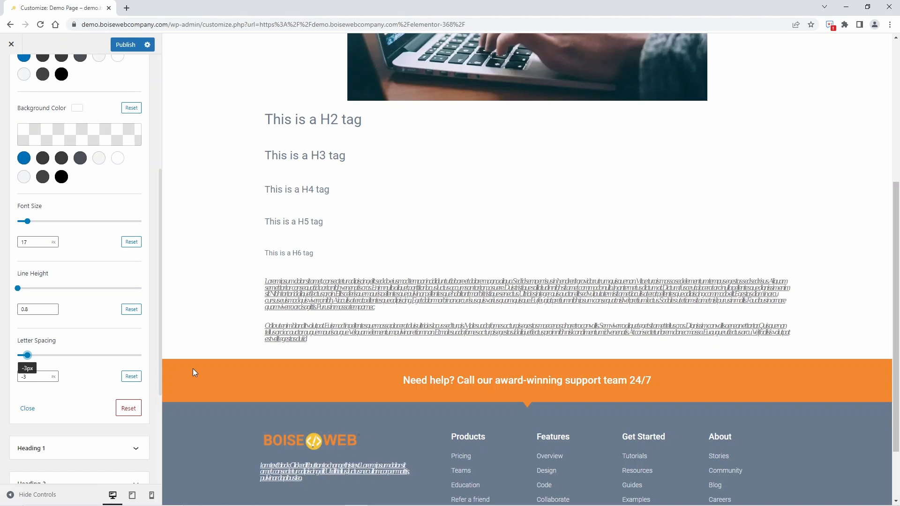
left_click(125, 409)
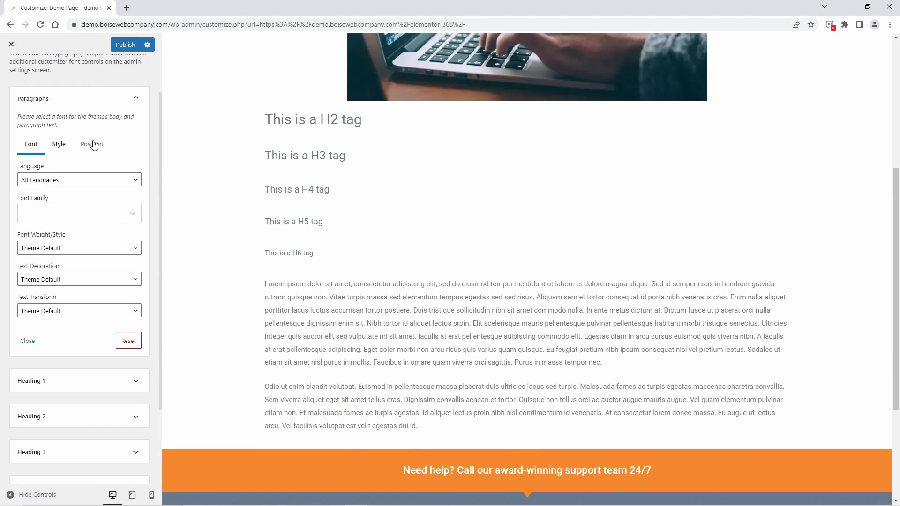
Set the top margin of the paragraphs to 0 px in the position settings.
left_click(91, 143)
scroll(140, 153, "down", 1)
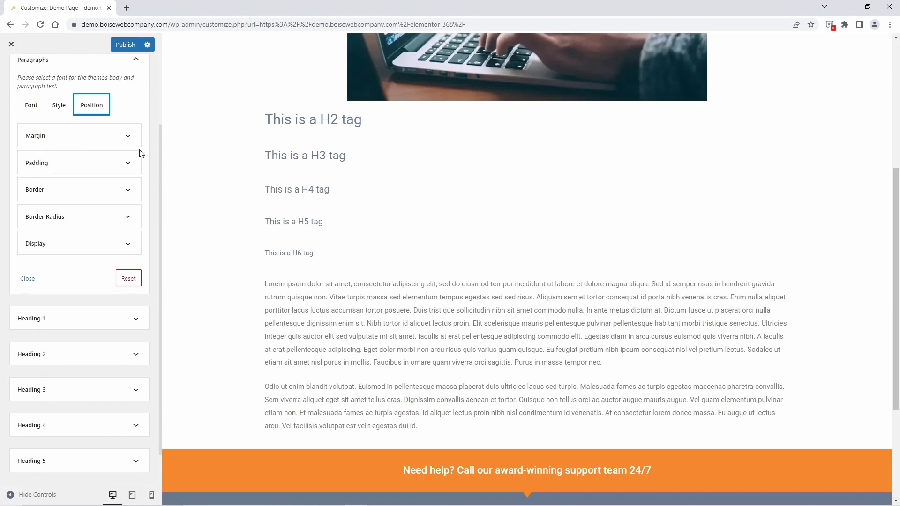
left_click(128, 139)
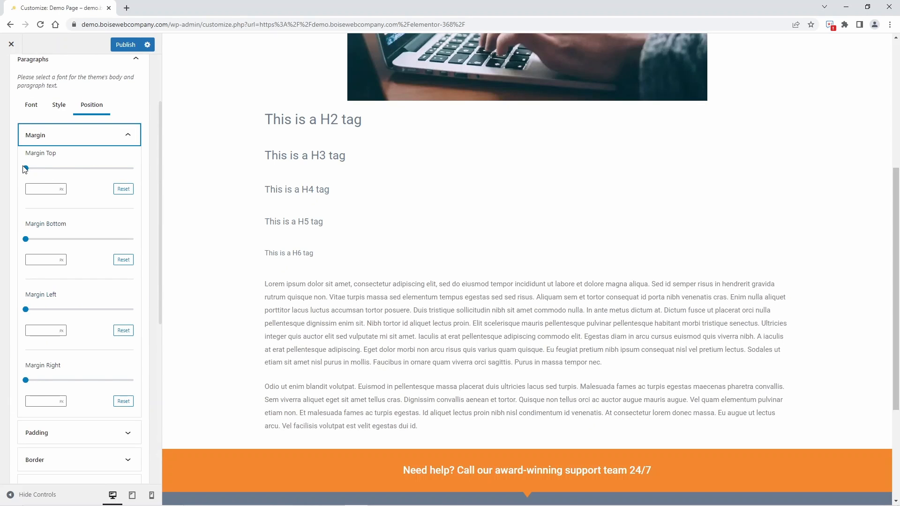
mouse_move(25, 169)
left_mouse_down()
mouse_move(79, 168)
mouse_move(15, 172)
left_mouse_up()
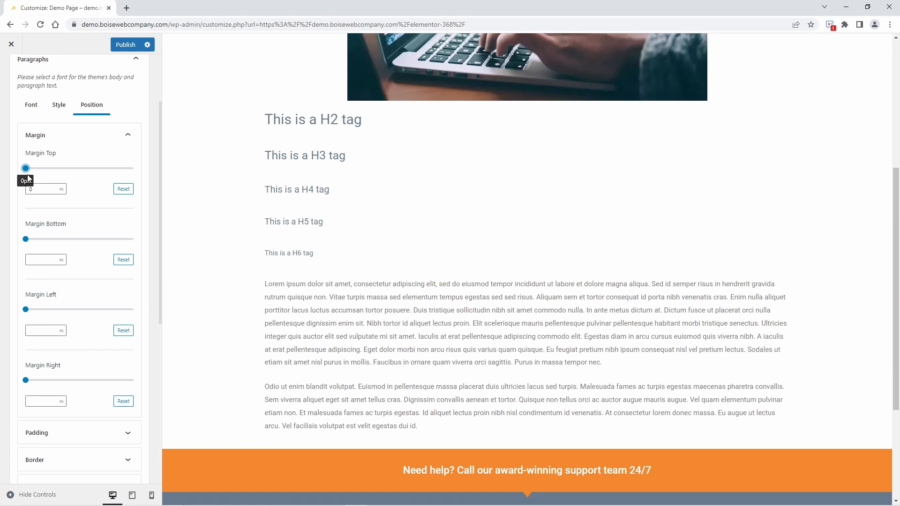
Examine the Display and Border Radius options in the Paragraphs position settings, and collapse the Paragraphs section.
scroll(86, 217, "down", 4)
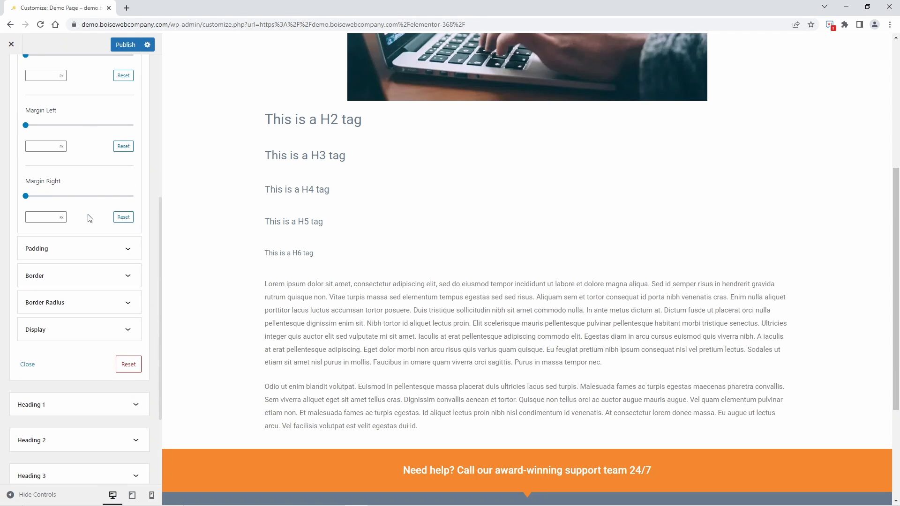
left_click(127, 338)
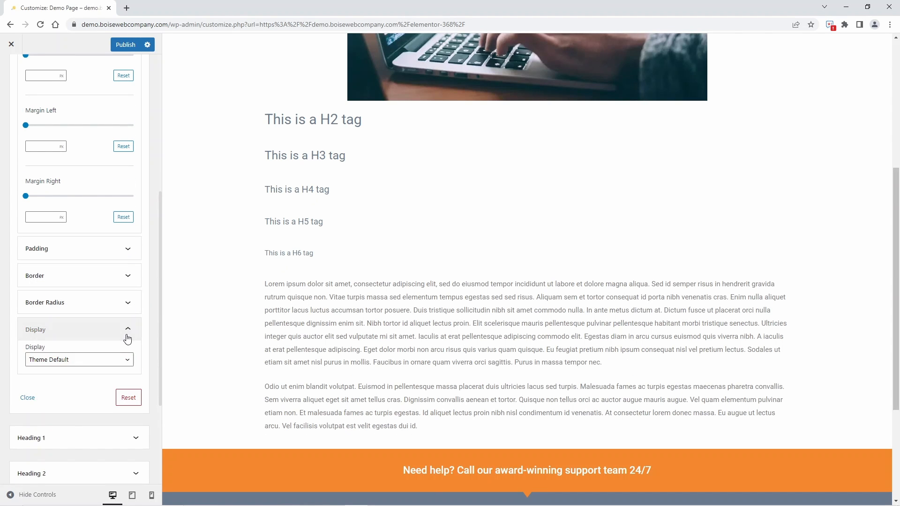
left_click(127, 336)
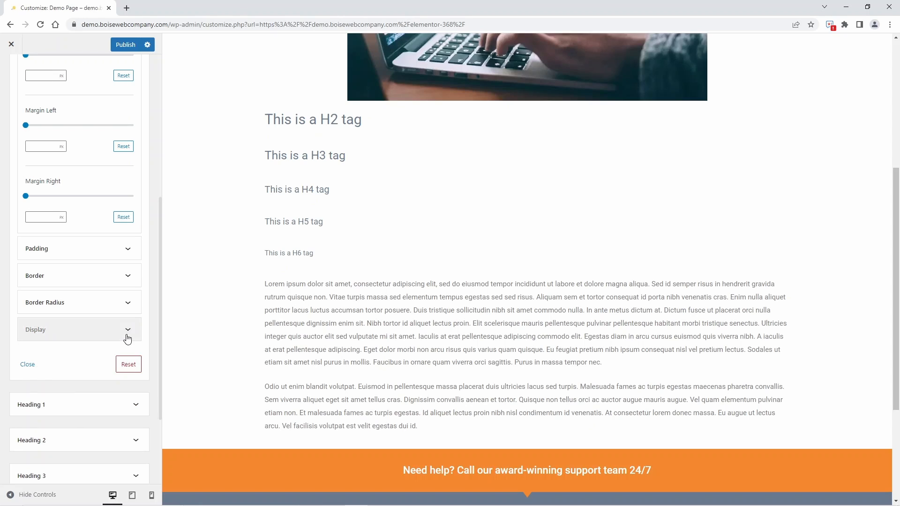
left_click(127, 306)
scroll(128, 310, "down", 2)
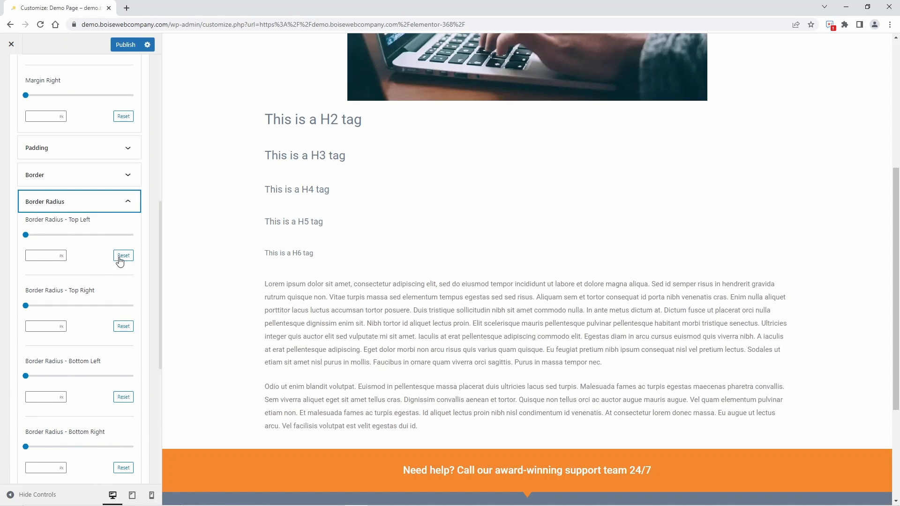
left_click(129, 209)
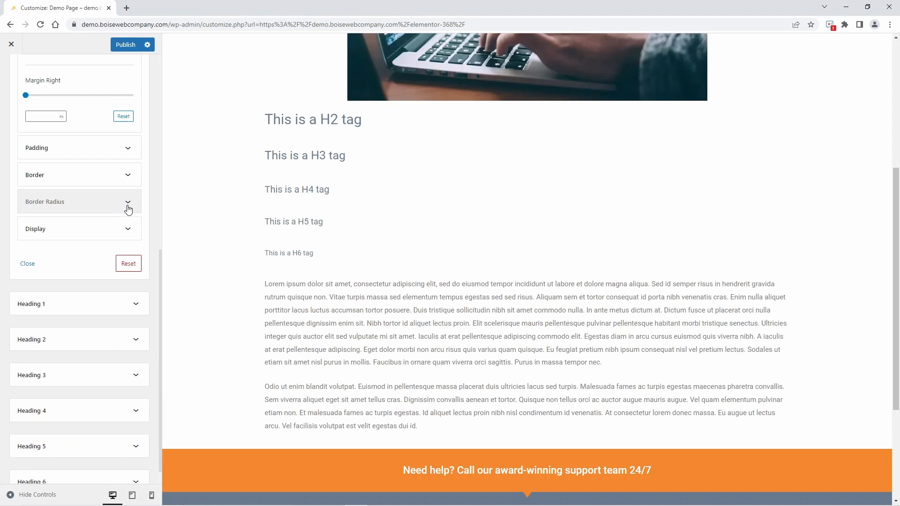
scroll(129, 209, "up", 8)
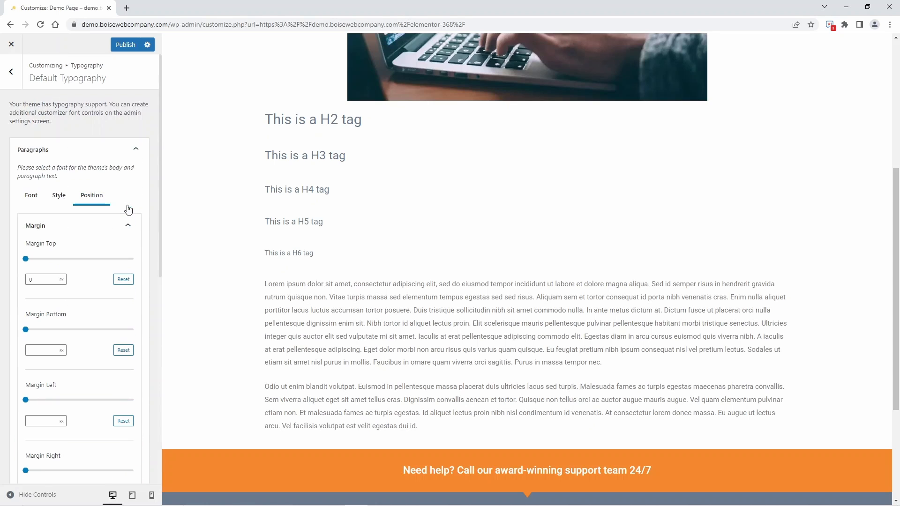
left_click(136, 149)
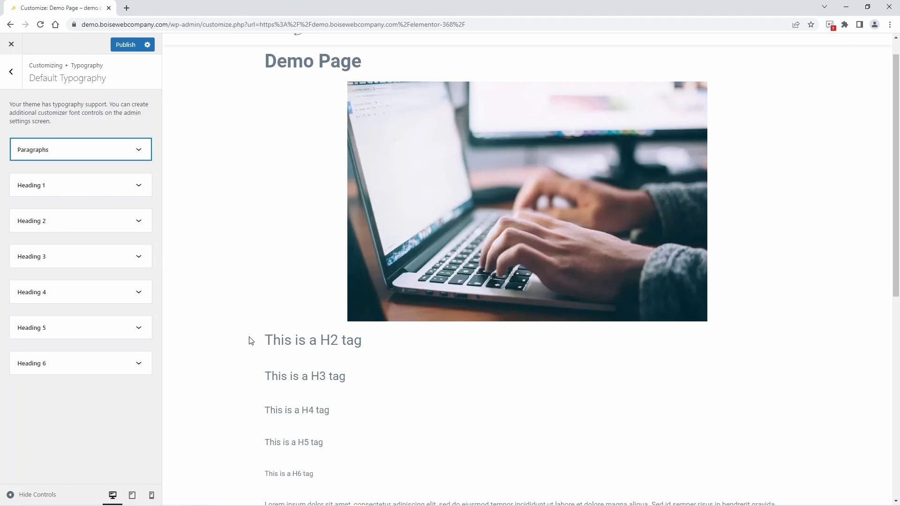
Try Century Gothic as the Heading 2 font family, and set the family to Impact.
scroll(251, 337, "down", 3)
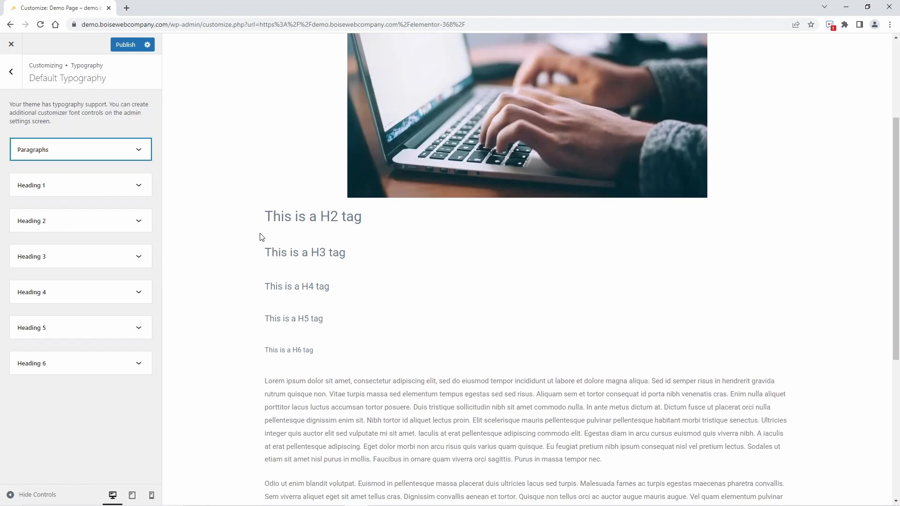
left_click(143, 224)
scroll(117, 263, "down", 3)
left_click(130, 214)
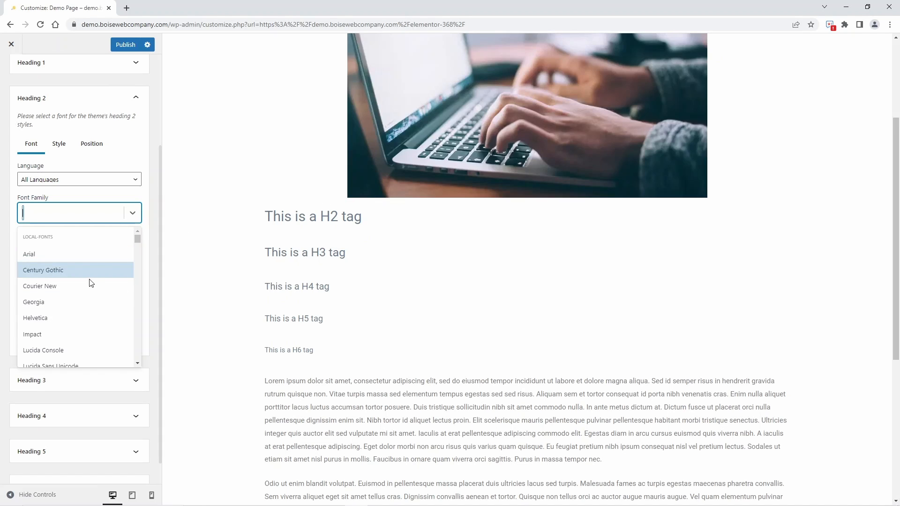
left_click(60, 271)
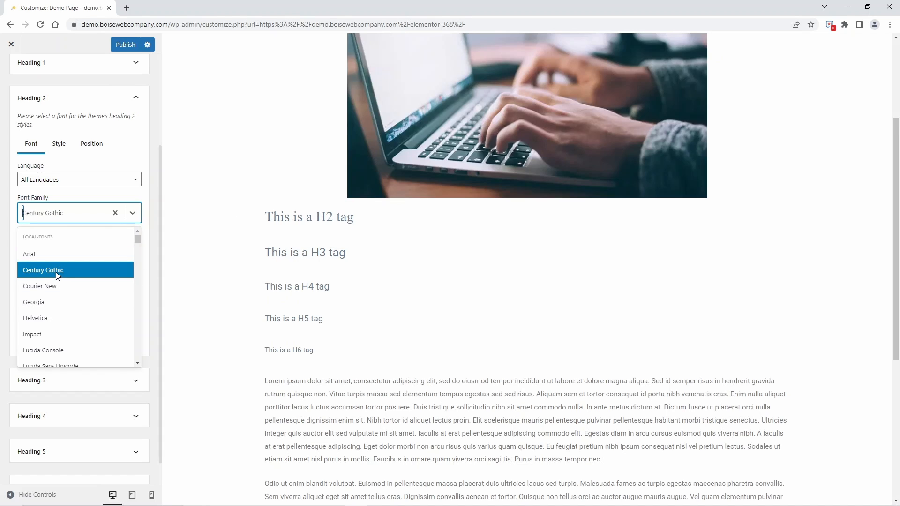
left_click(36, 333)
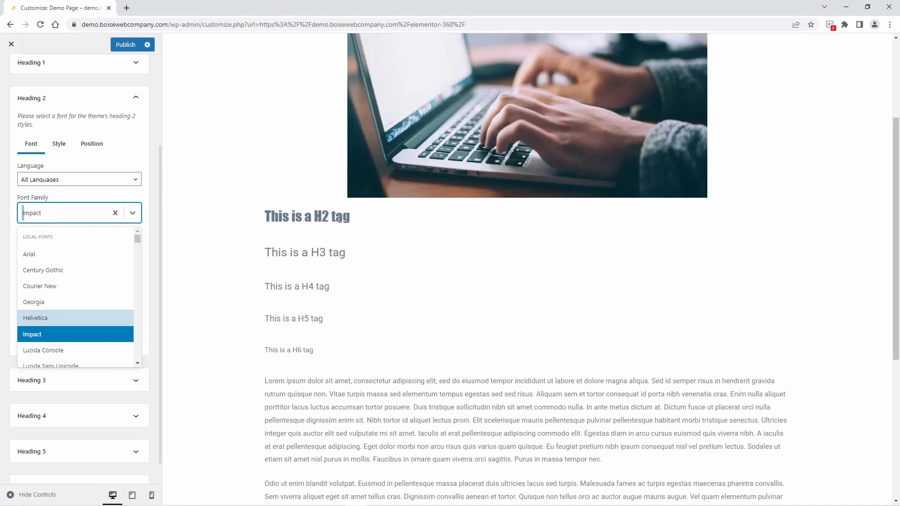
left_click(148, 242)
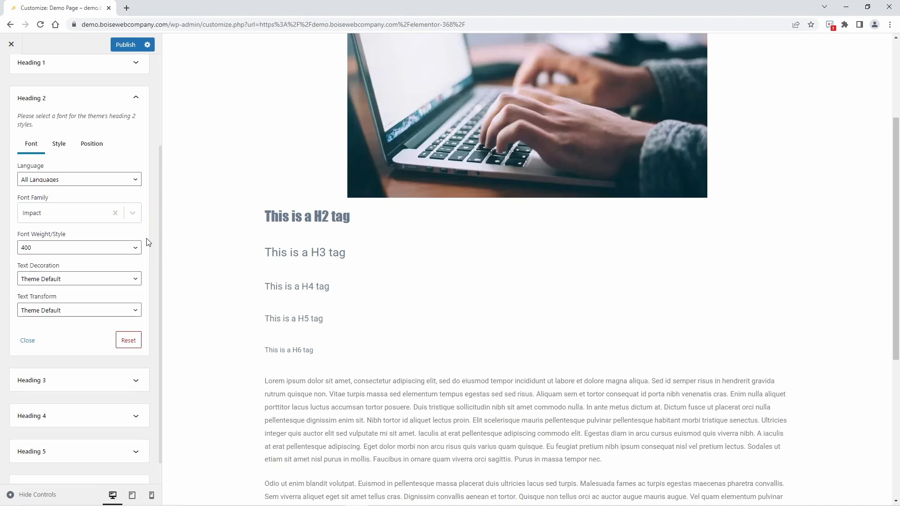
Try the 700 font weight on Heading 2, and set the weight/style to 400italic.
left_click(129, 252)
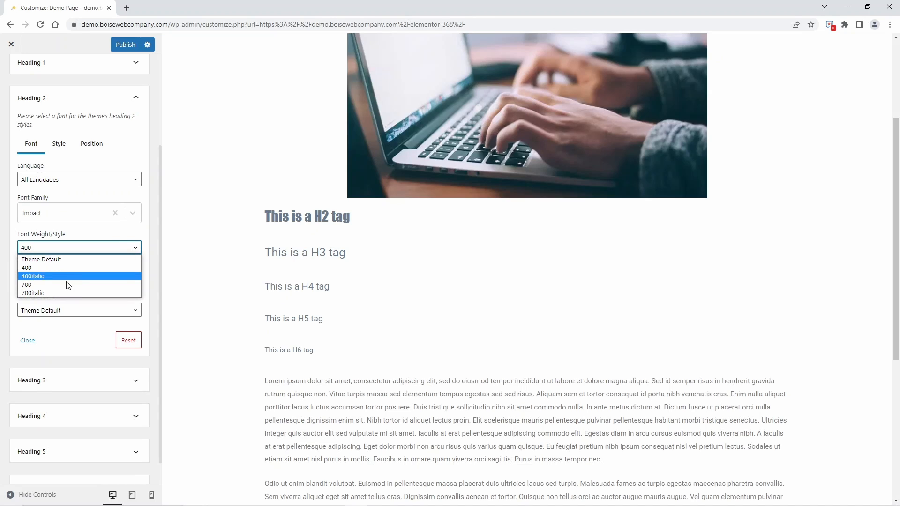
left_click(49, 285)
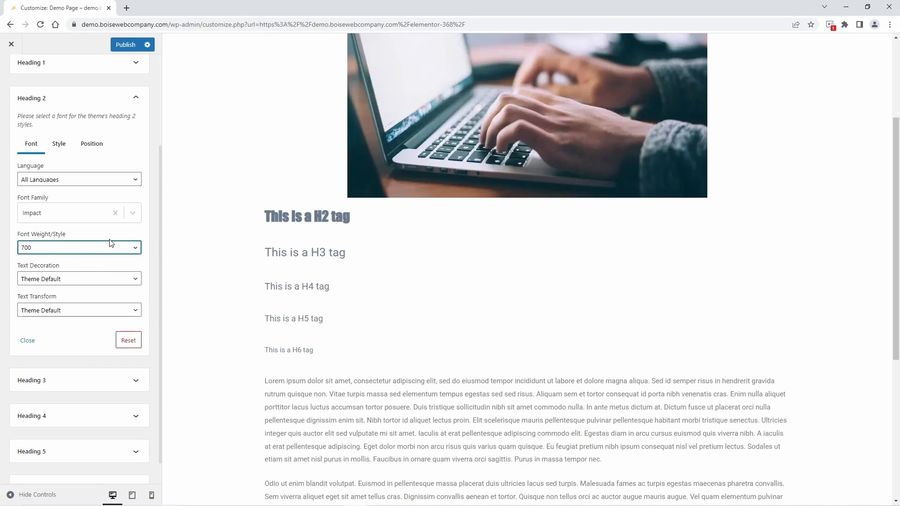
left_click(110, 246)
left_click(52, 281)
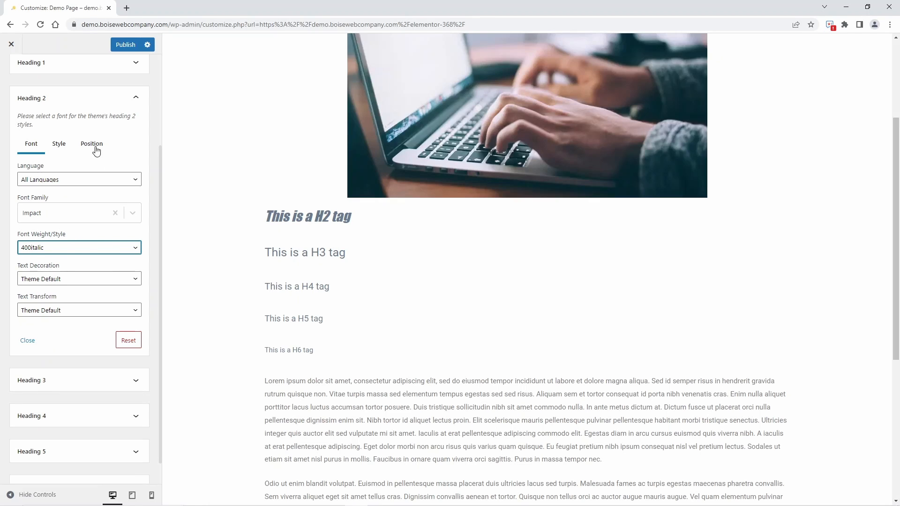
Look through the color, size and spacing options in the Heading 2 style settings, and open the Heading 6 section.
left_click(57, 150)
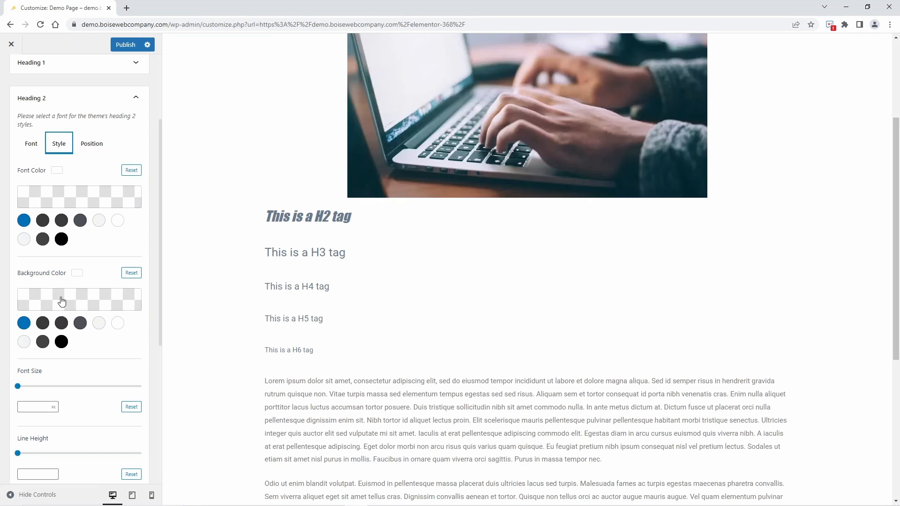
scroll(63, 301, "down", 5)
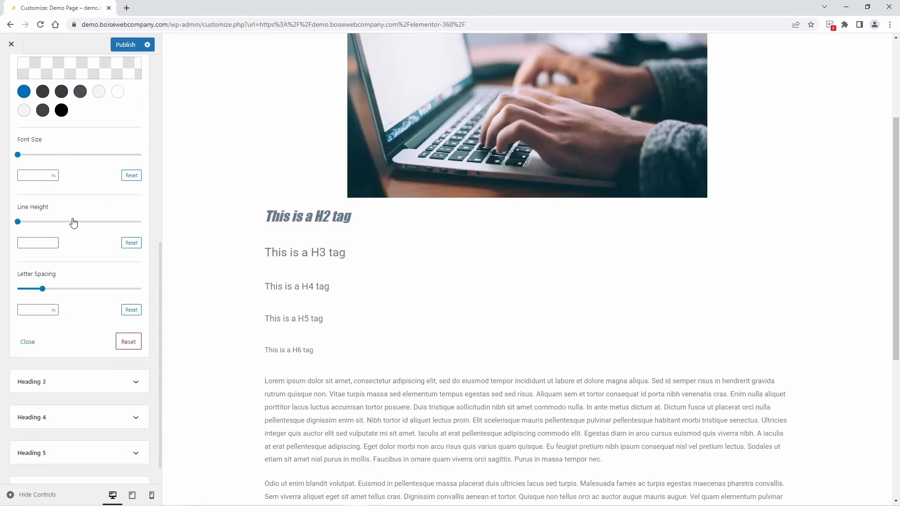
scroll(73, 222, "up", 5)
scroll(78, 295, "up", 3)
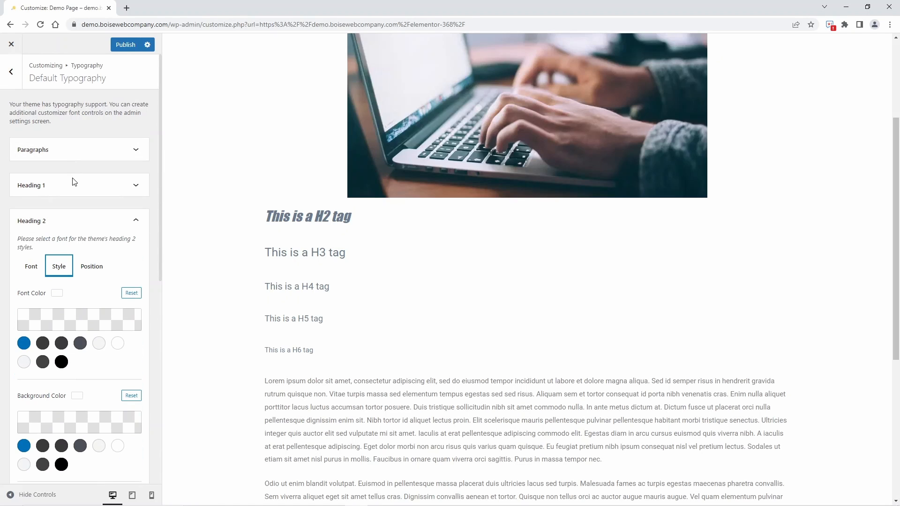
scroll(100, 305, "down", 5)
scroll(100, 305, "down", 2)
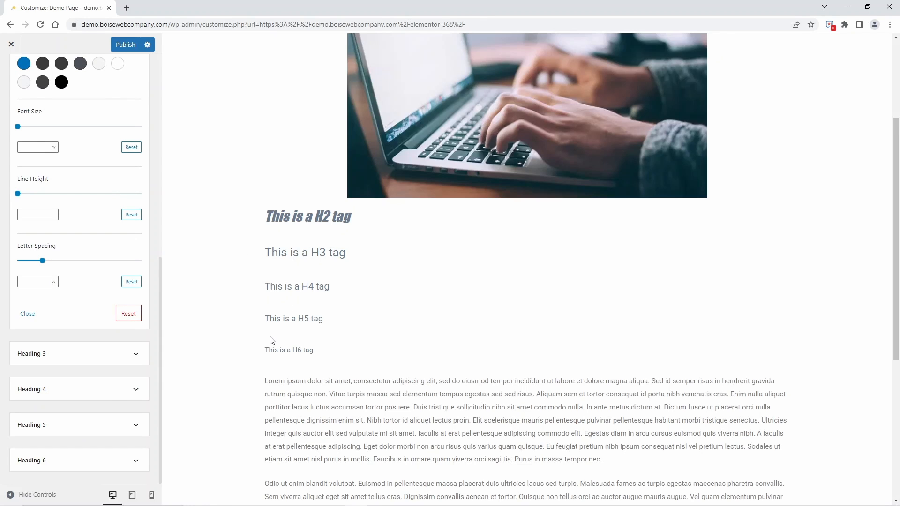
left_click(110, 460)
Review the heading and paragraph fonts, buttons and quote in the Demo Page preview.
scroll(158, 414, "down", 5)
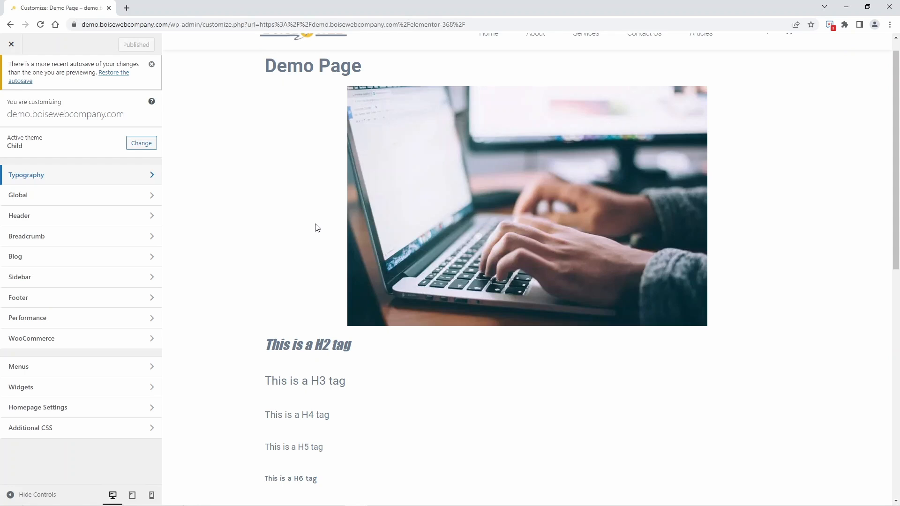
scroll(299, 334, "down", 5)
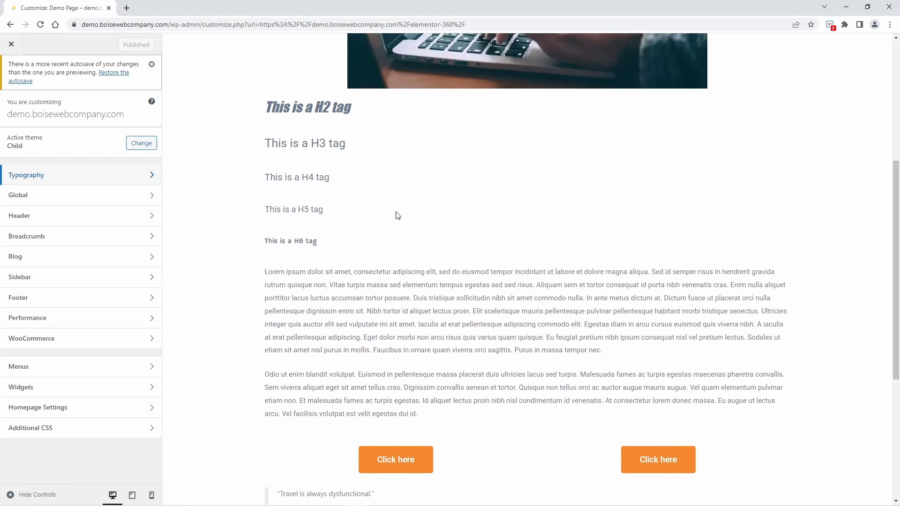
scroll(347, 309, "down", 1)
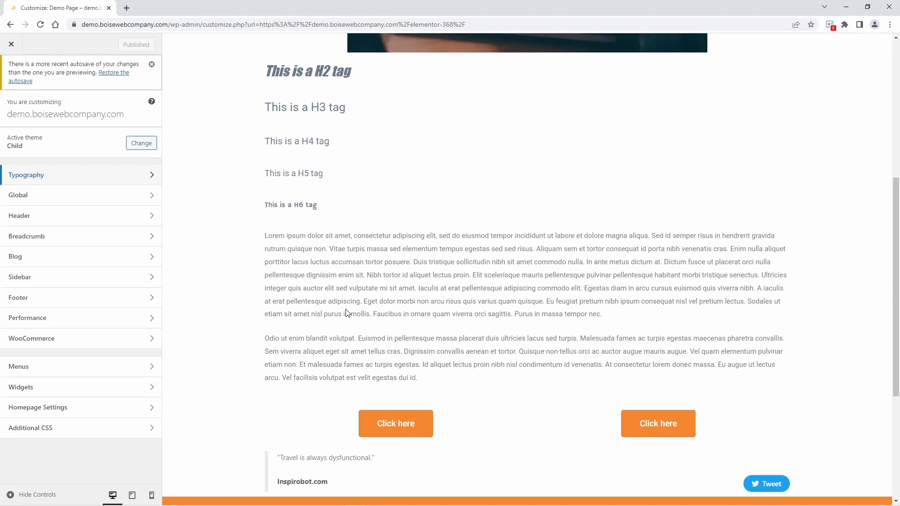
scroll(347, 313, "down", 2)
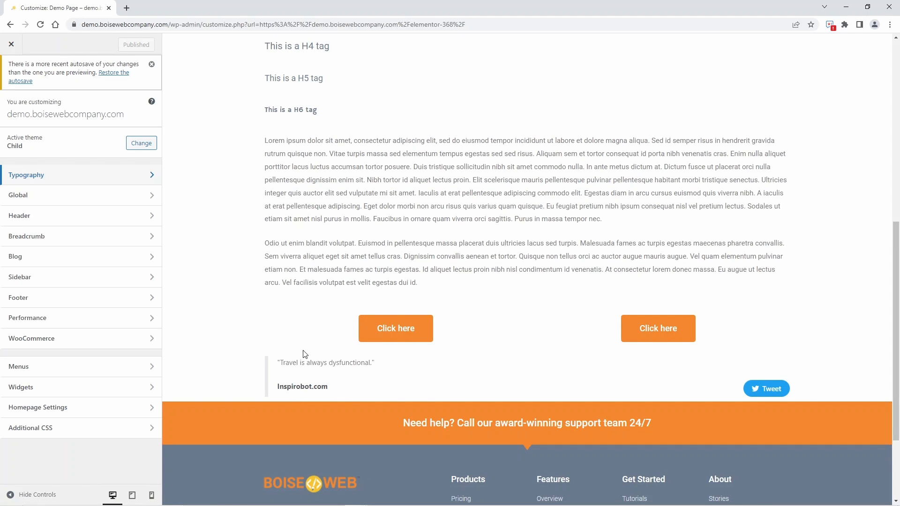
scroll(305, 354, "up", 1)
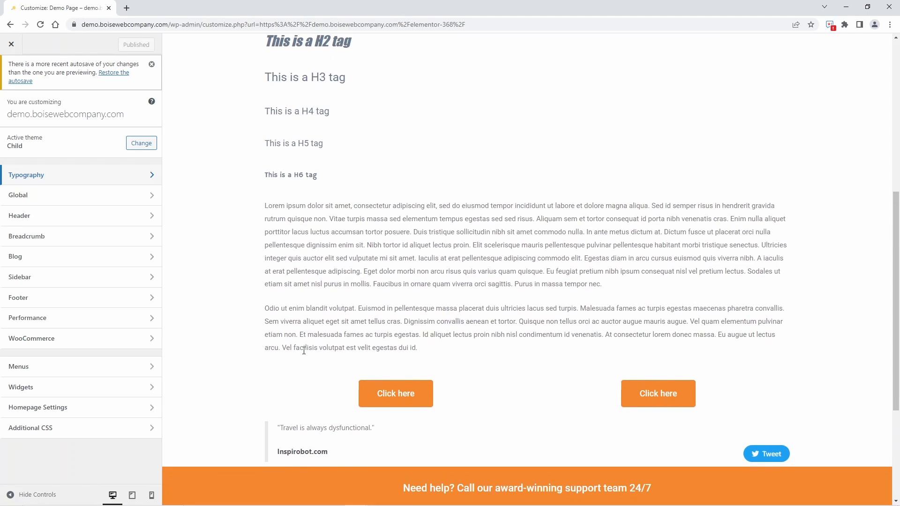
Open the Paragraphs font settings in the Default Typography section of the customizer.
left_click(139, 180)
left_click(83, 139)
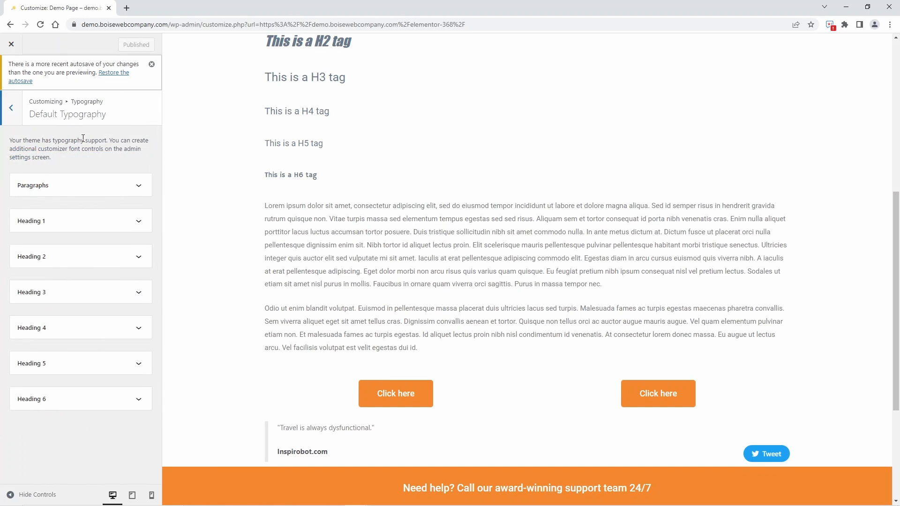
left_click(127, 188)
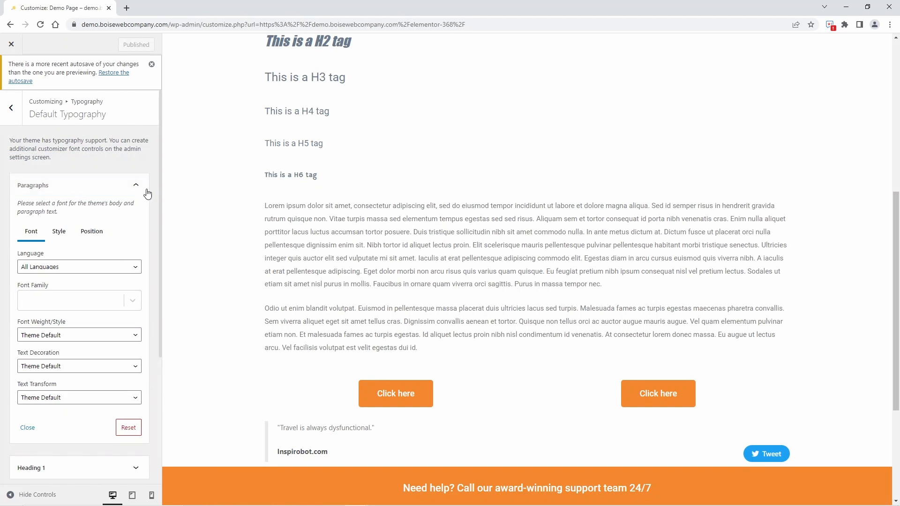
Look through the language options in the Paragraphs font settings.
left_click(131, 190)
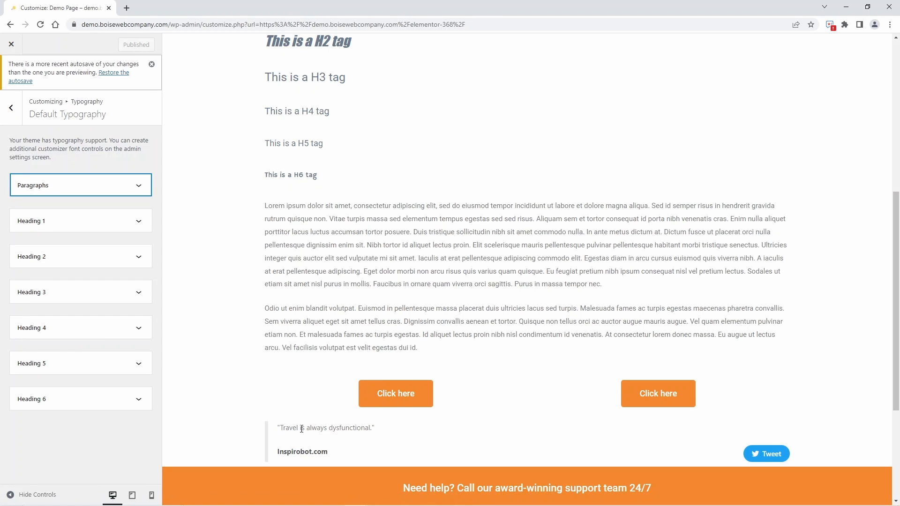
left_click(99, 186)
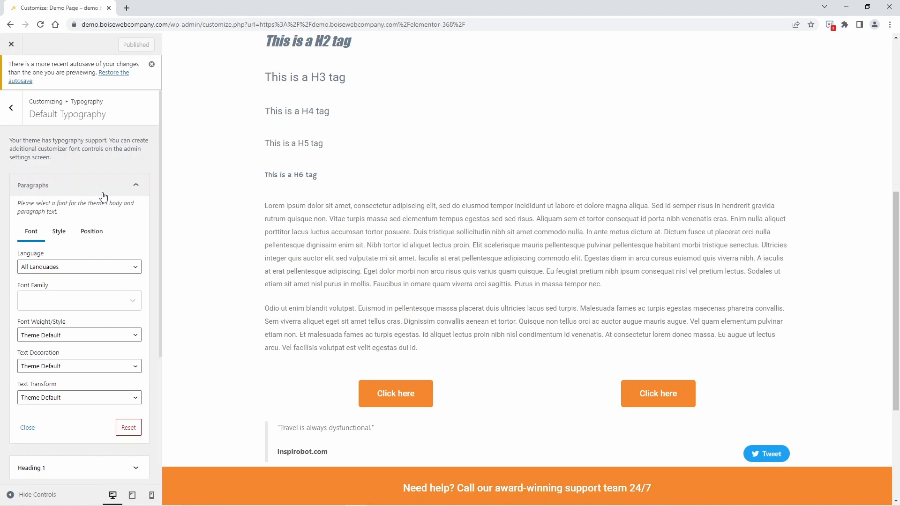
left_click(113, 266)
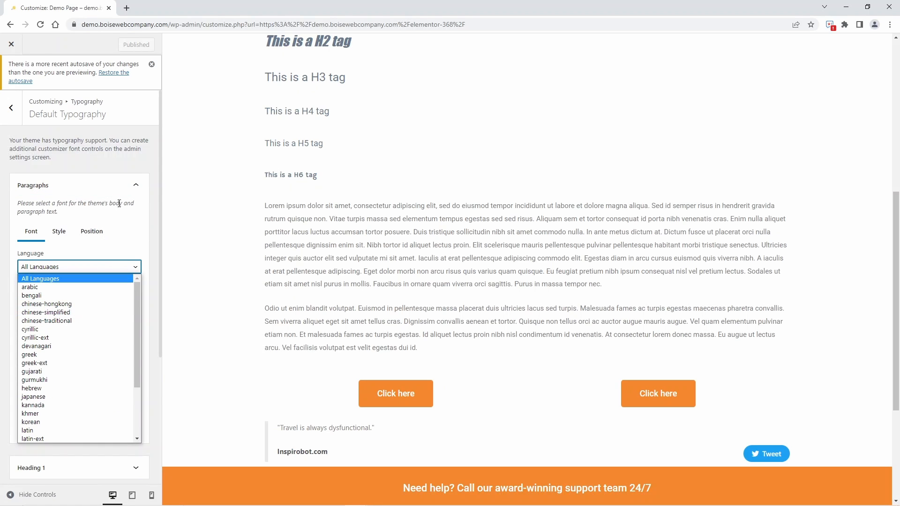
left_click(123, 267)
Try Georgia as the Paragraphs font family, clear the choice and collapse the Paragraphs section.
left_click(117, 306)
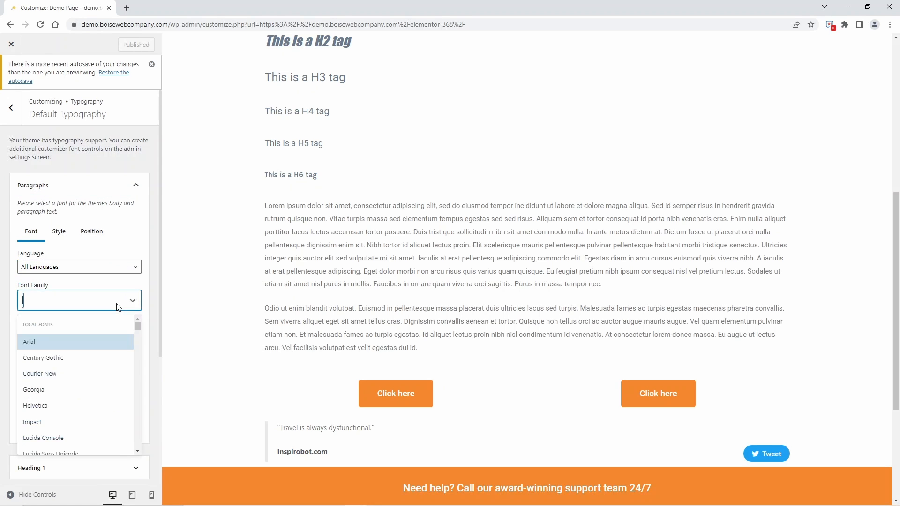
key("Down")
key("Down")
key("Return")
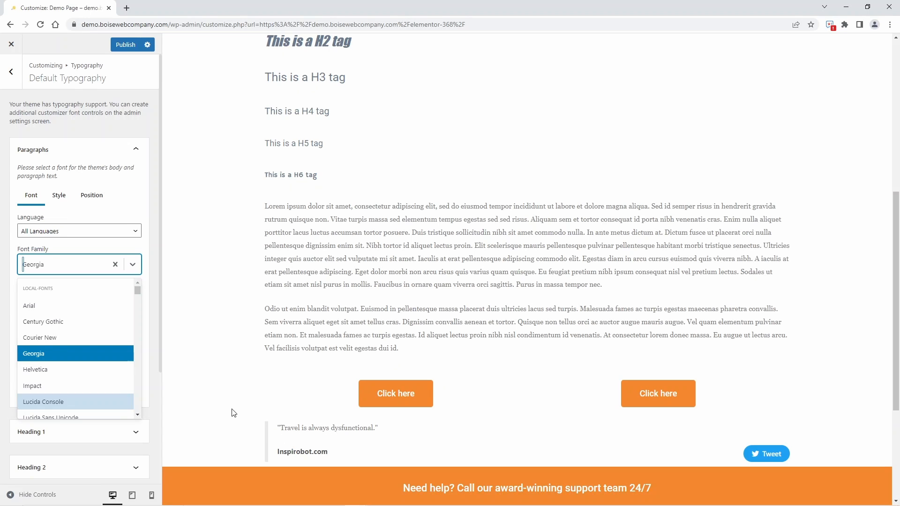
left_click(116, 265)
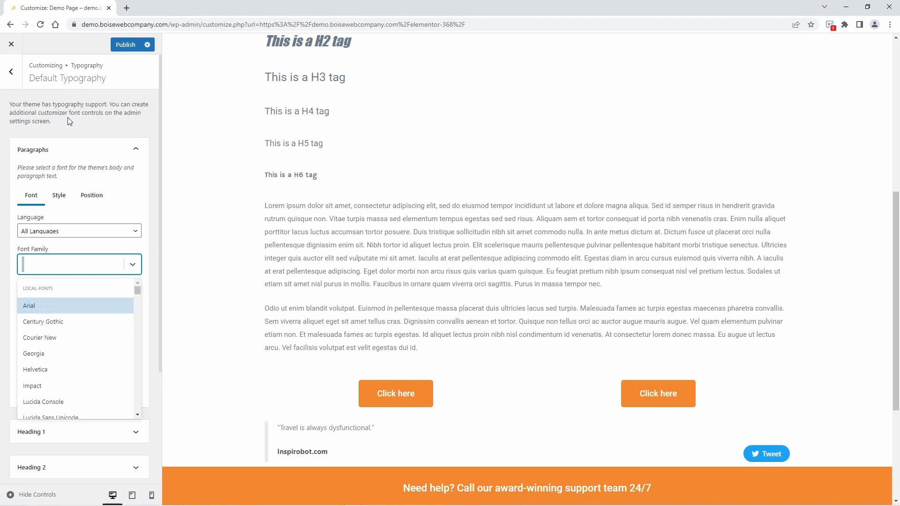
left_click(129, 154)
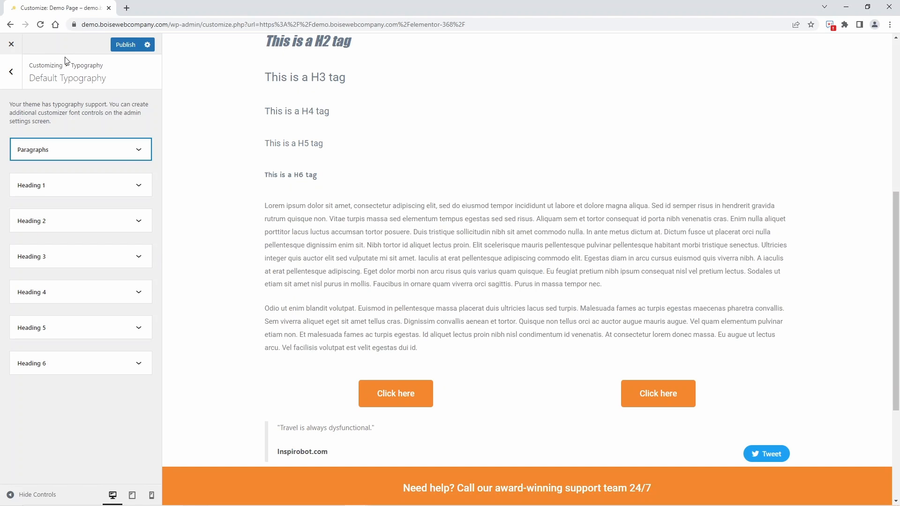
Leave the customizer without saving and open the Easy Google Fonts settings from the WordPress dashboard.
left_click(15, 44)
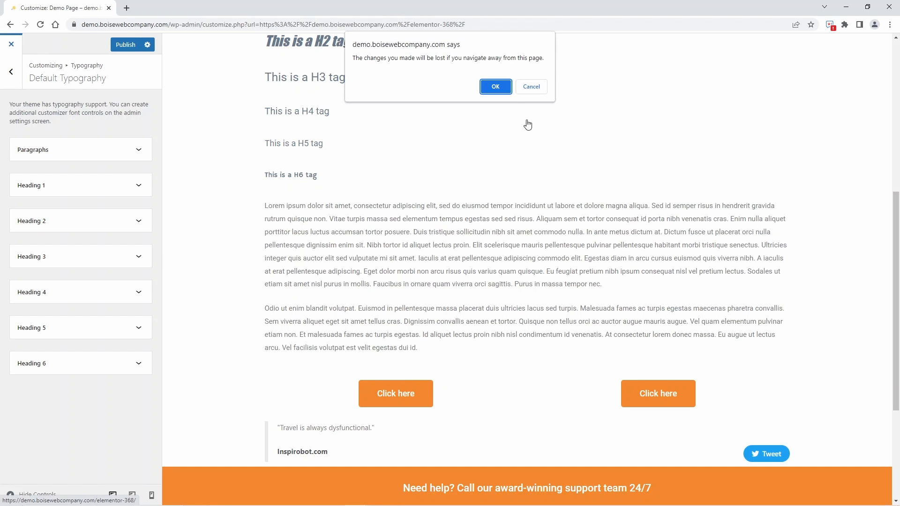
left_click(495, 86)
mouse_move(66, 44)
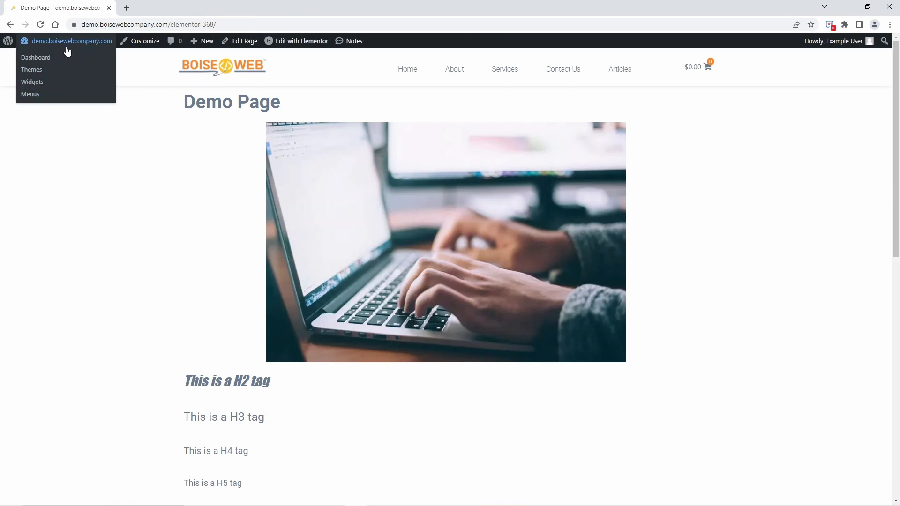
left_click(47, 58)
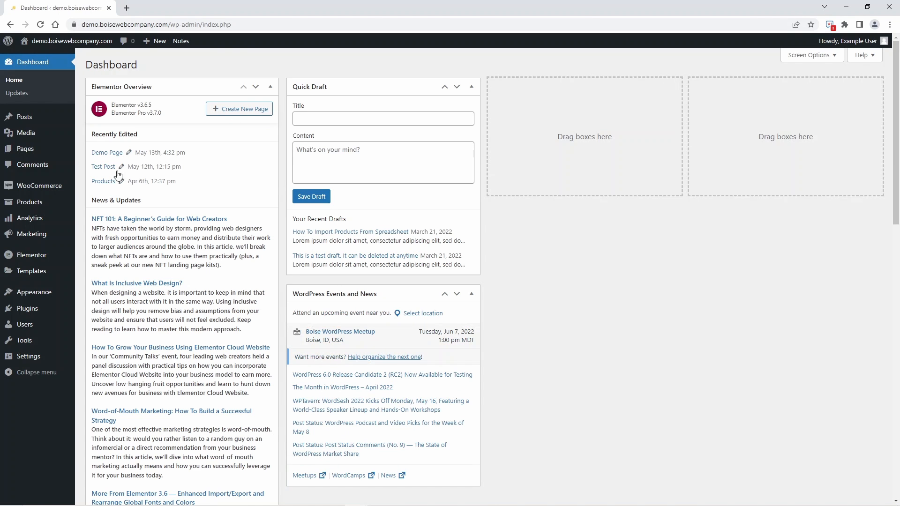
mouse_move(47, 361)
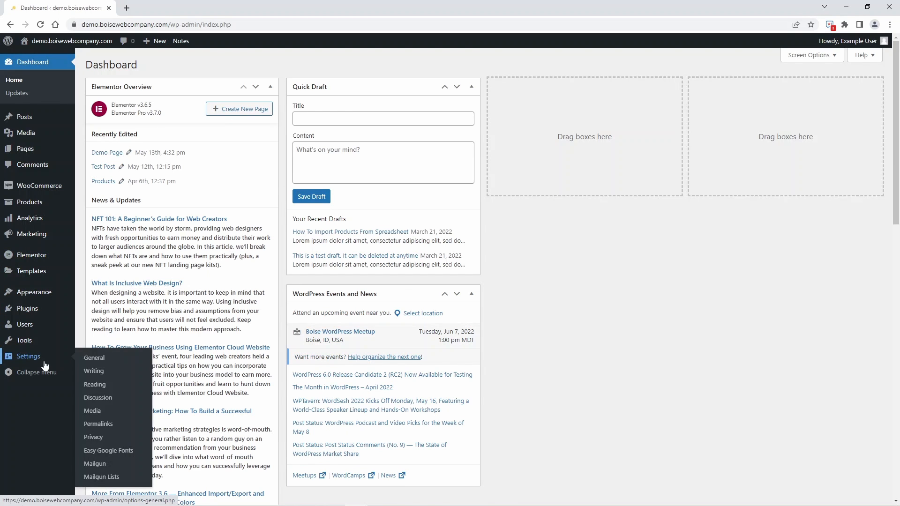
left_click(96, 451)
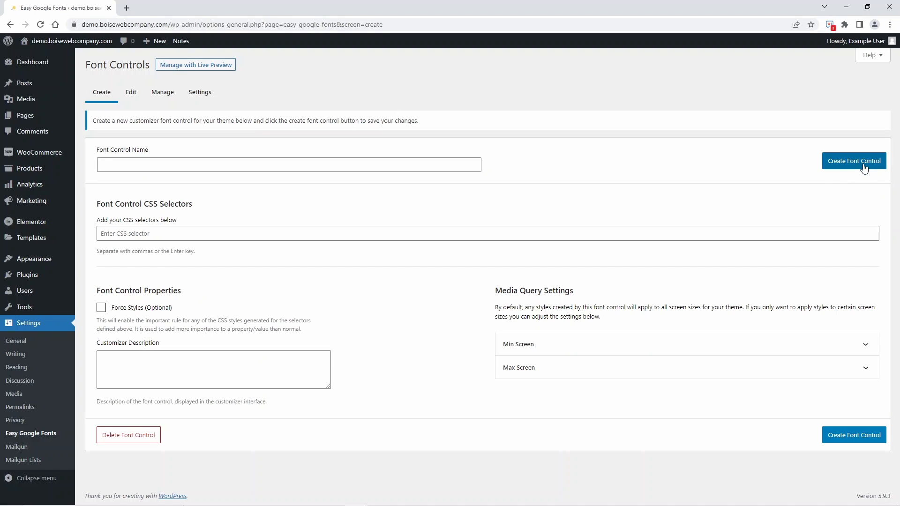
Create a font control named Blockquotes with the CSS selector "blockquote p".
left_click(320, 164)
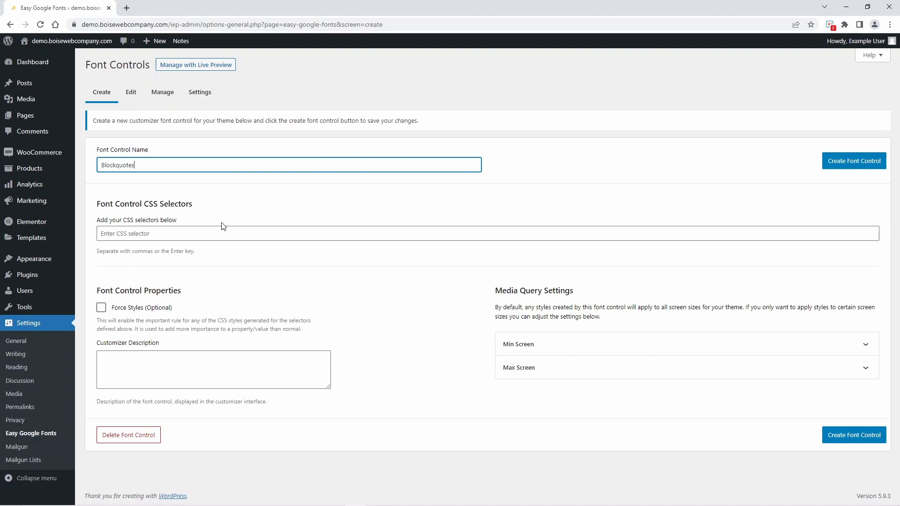
left_click(168, 239)
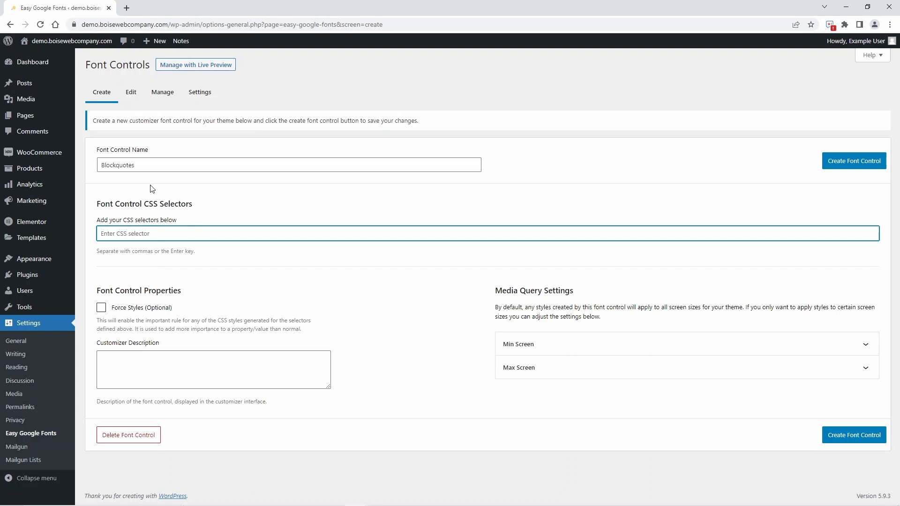
type("blockquote p")
key("Return")
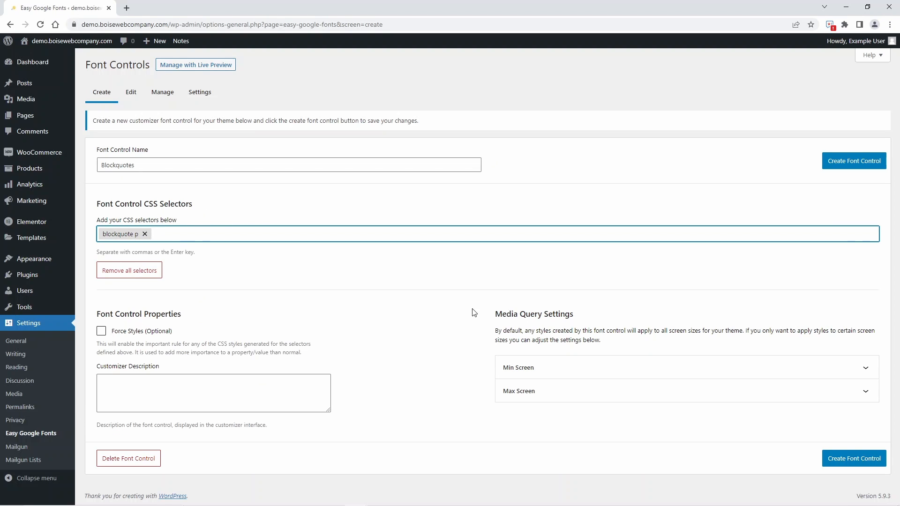
left_click(861, 457)
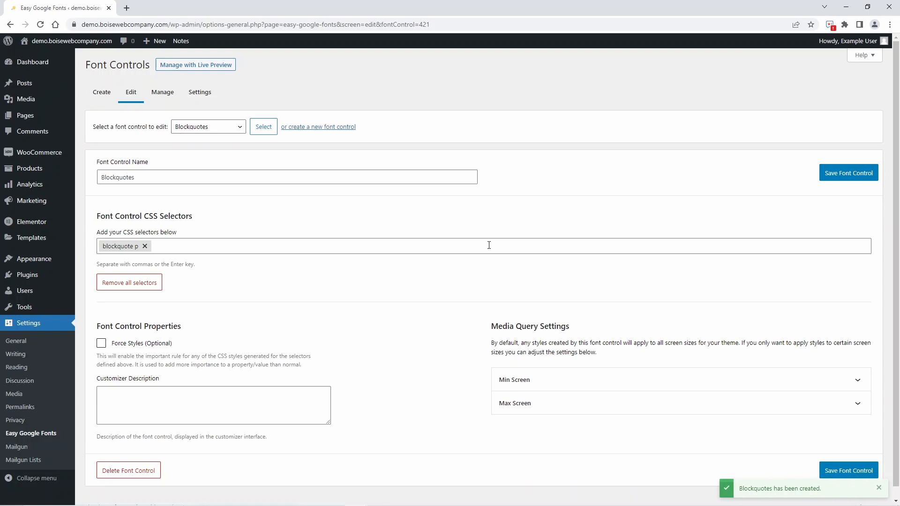
Open the Demo Page in the customizer and expand the Blockquotes font control under Theme Typography.
mouse_move(37, 116)
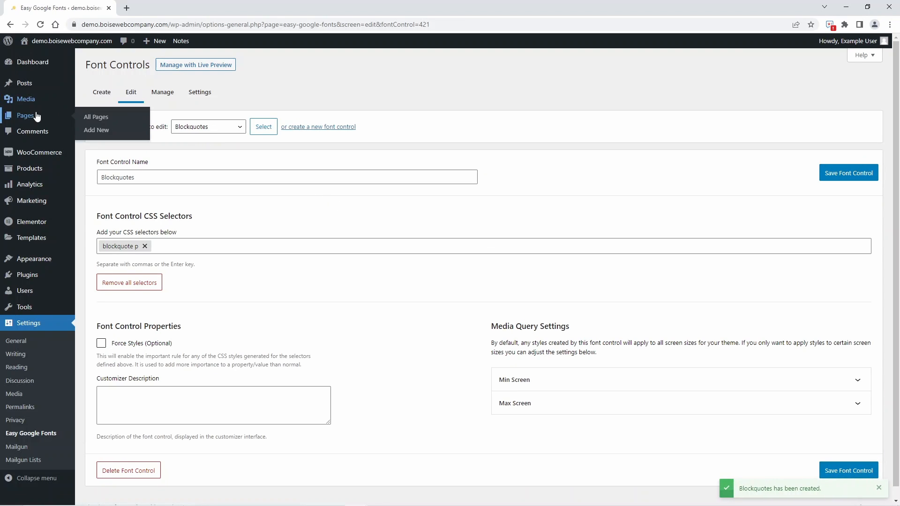
left_click(38, 117)
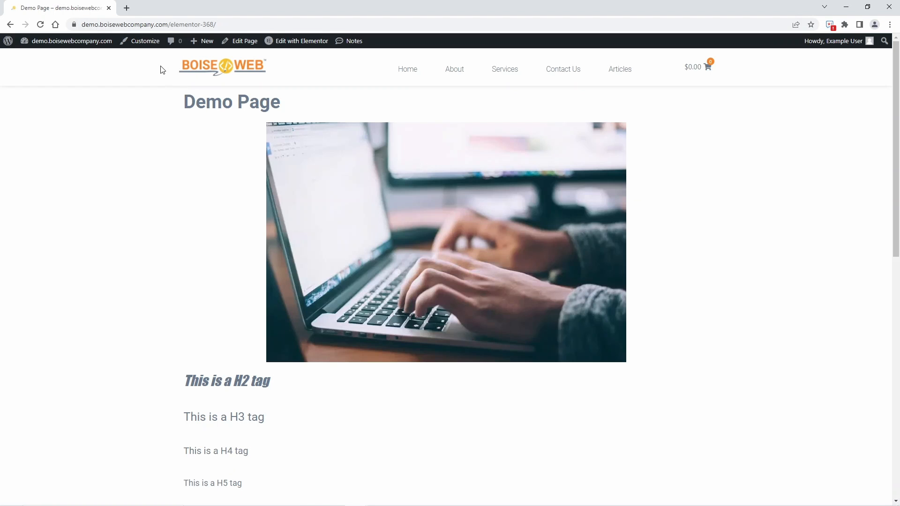
left_click(145, 43)
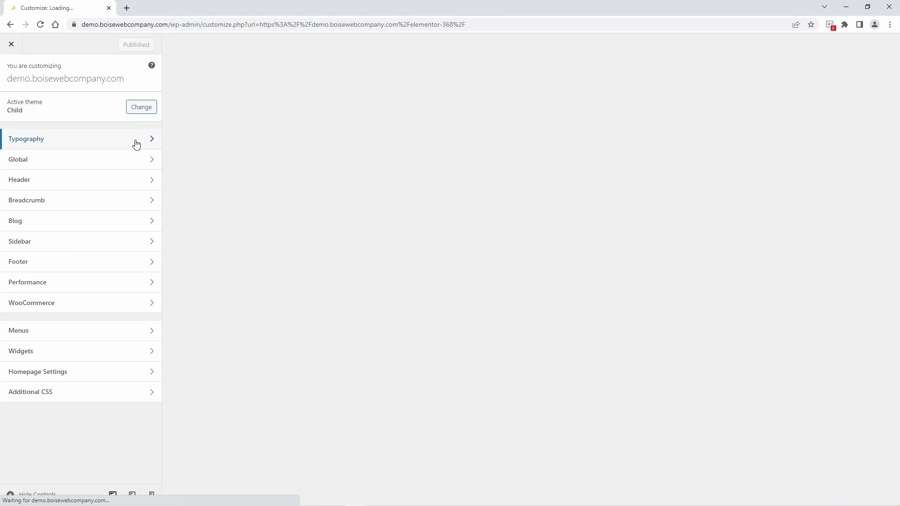
left_click(135, 141)
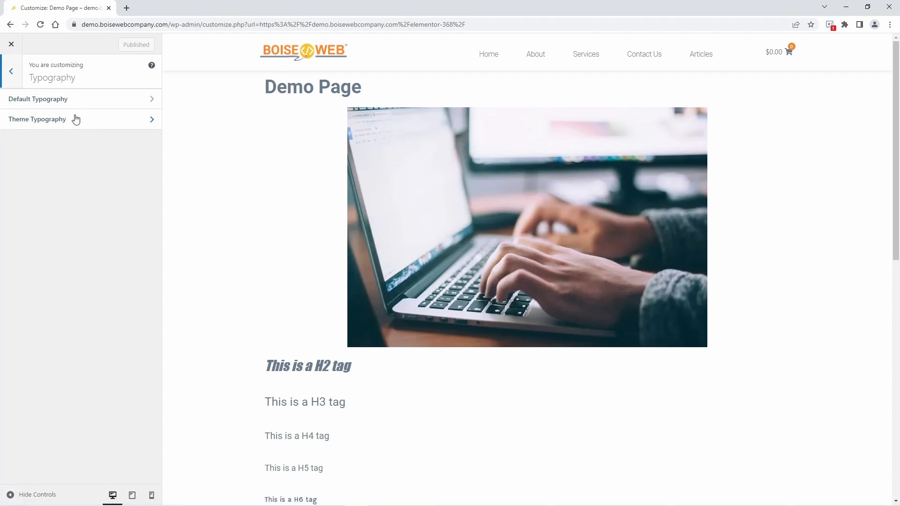
left_click(51, 126)
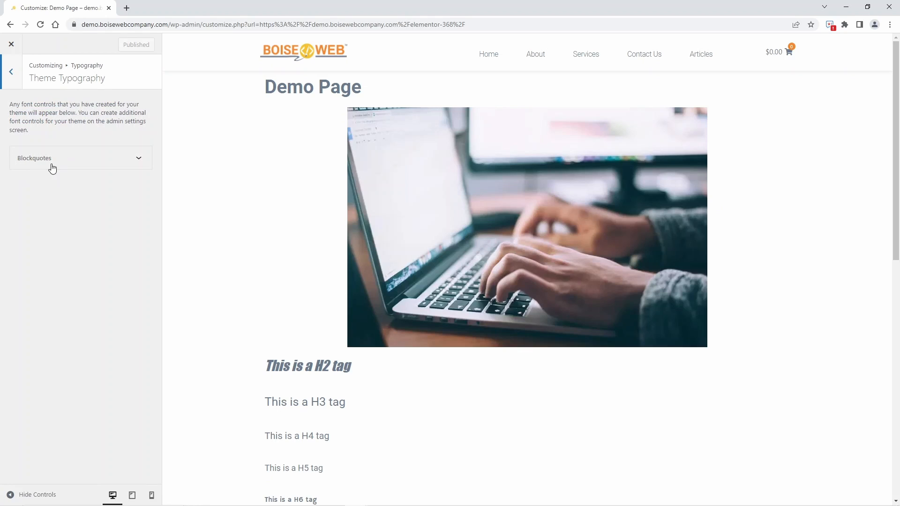
left_click(52, 168)
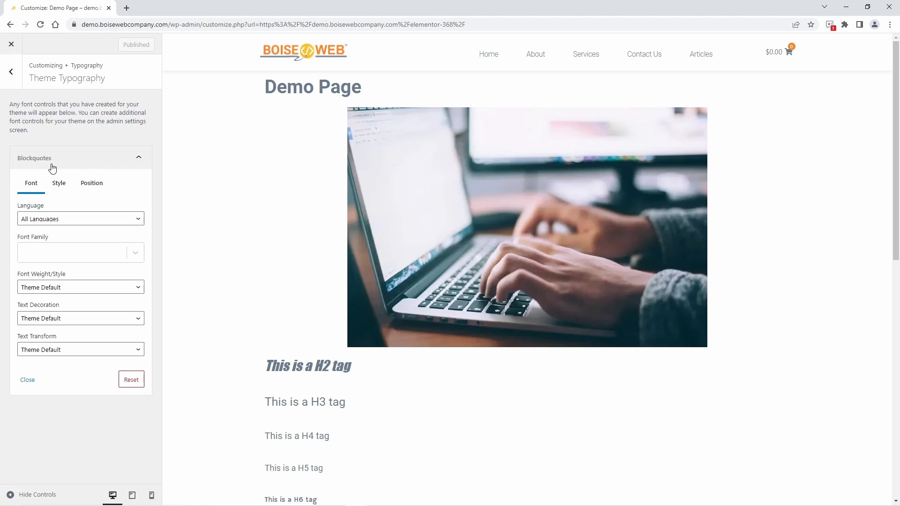
Try Impact as the Blockquotes font family on the page's quote, and clear the choice.
scroll(209, 233, "down", 10)
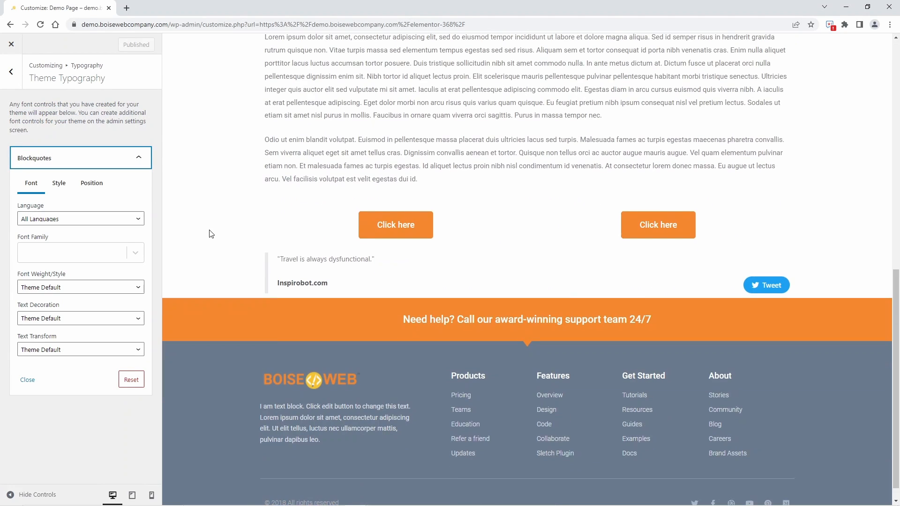
left_click(121, 256)
left_click(43, 376)
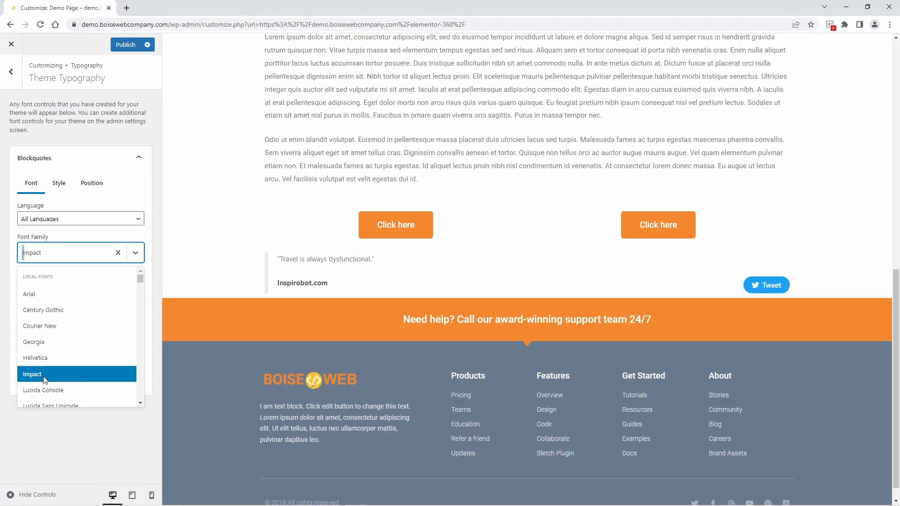
left_click(116, 255)
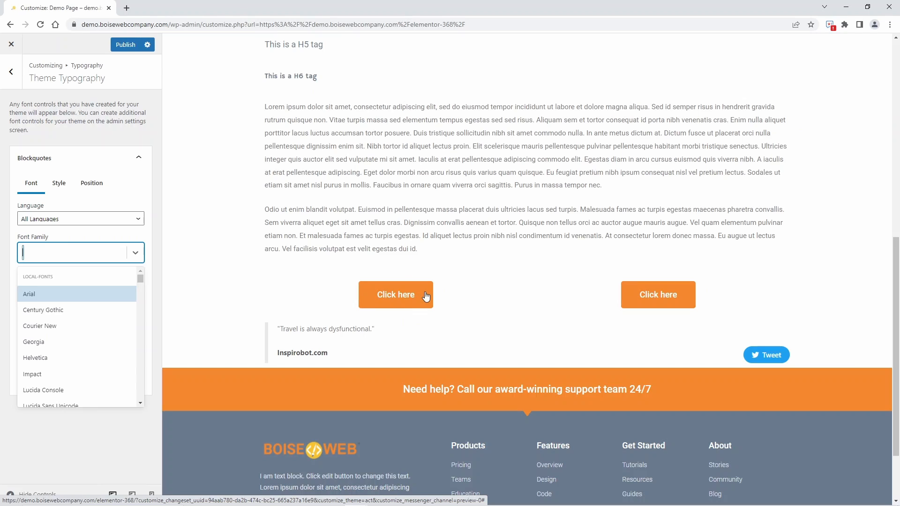
Inspect the markup of the first "Click here" button for its CSS class, and leave the customizer.
right_click(392, 300)
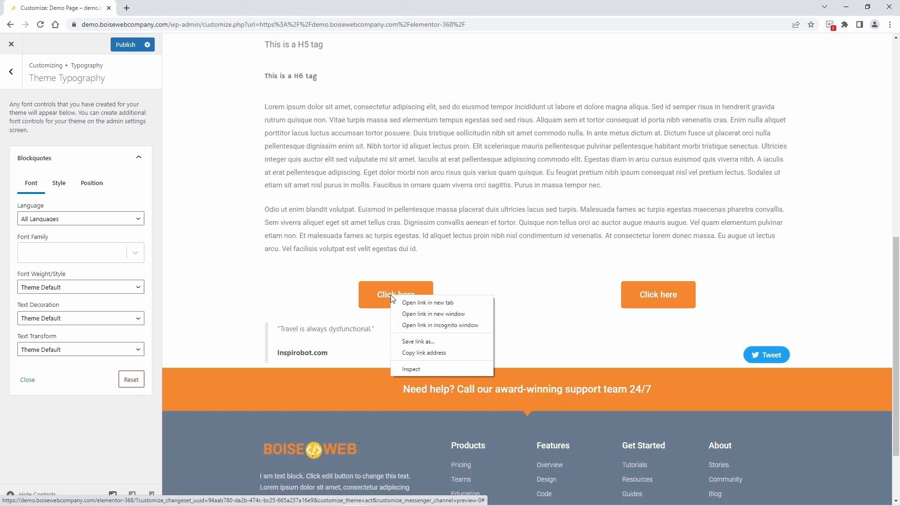
left_click(411, 369)
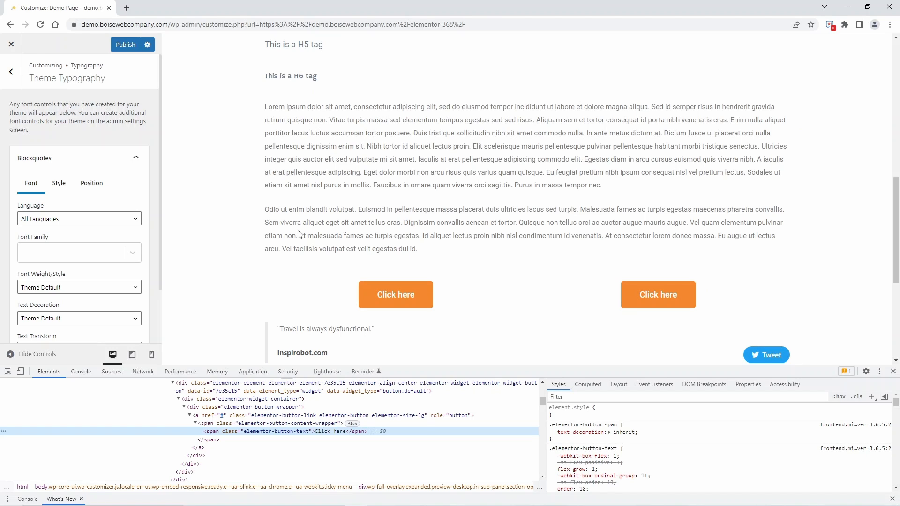
left_click(11, 44)
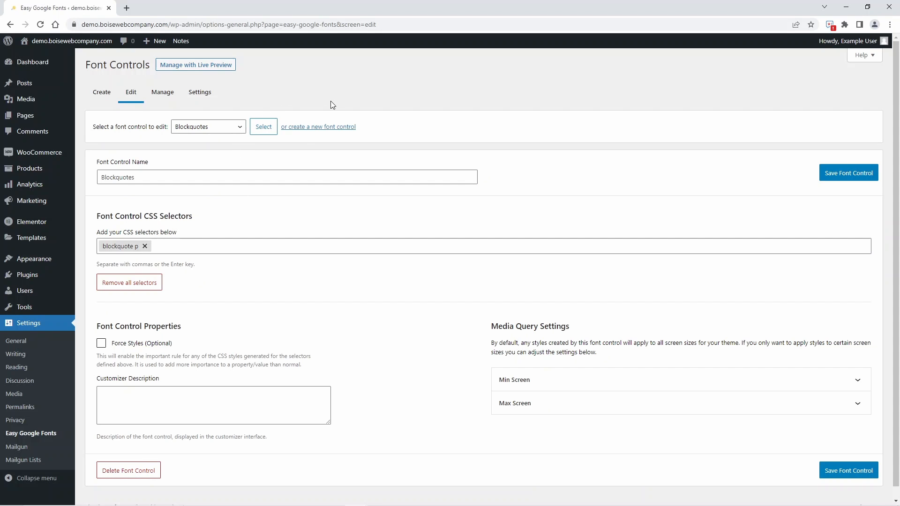
Create a font control named buttons with the CSS selector ".elementor-button-text".
left_click(102, 93)
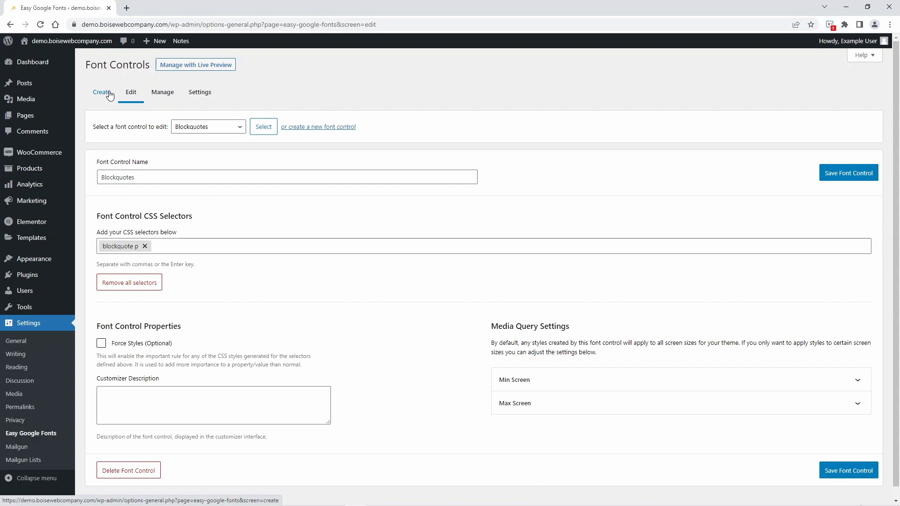
left_click(177, 168)
type("button")
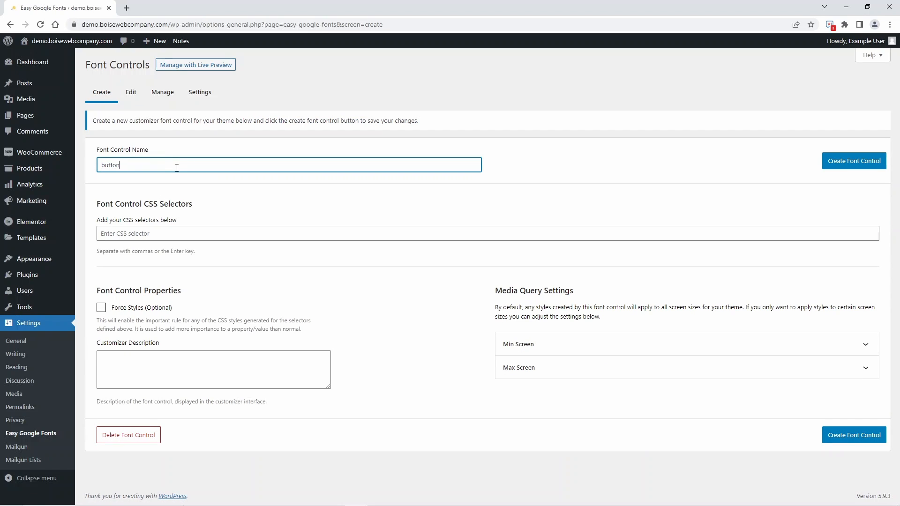
type("s")
left_click(181, 233)
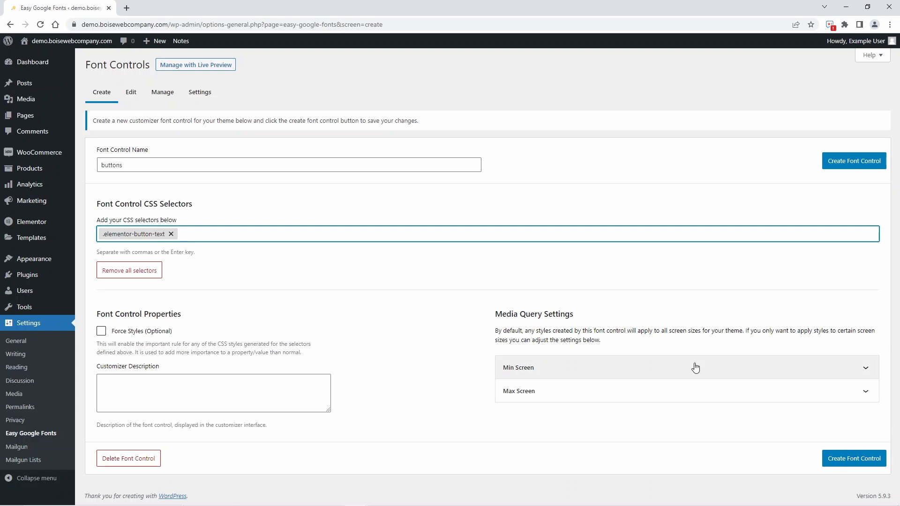
left_click(860, 461)
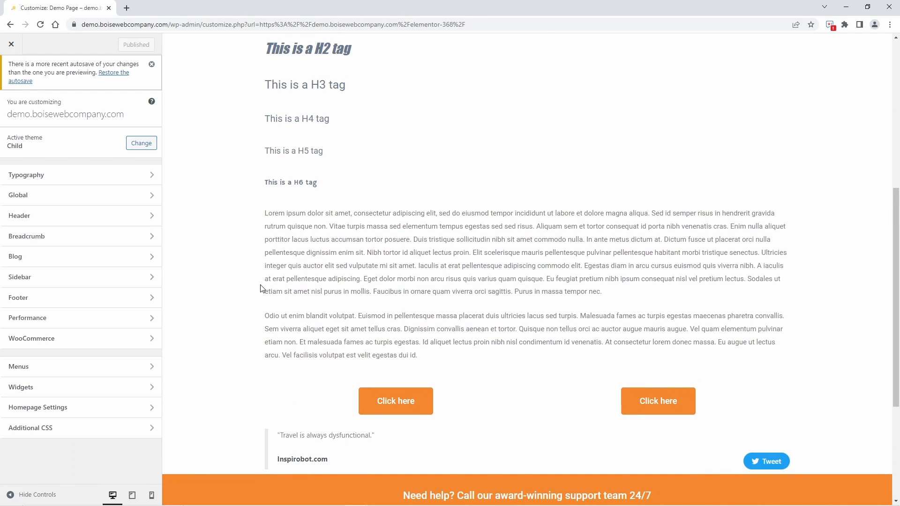
Expand the buttons font control under Theme Typography in the Demo Page customizer.
left_click(142, 177)
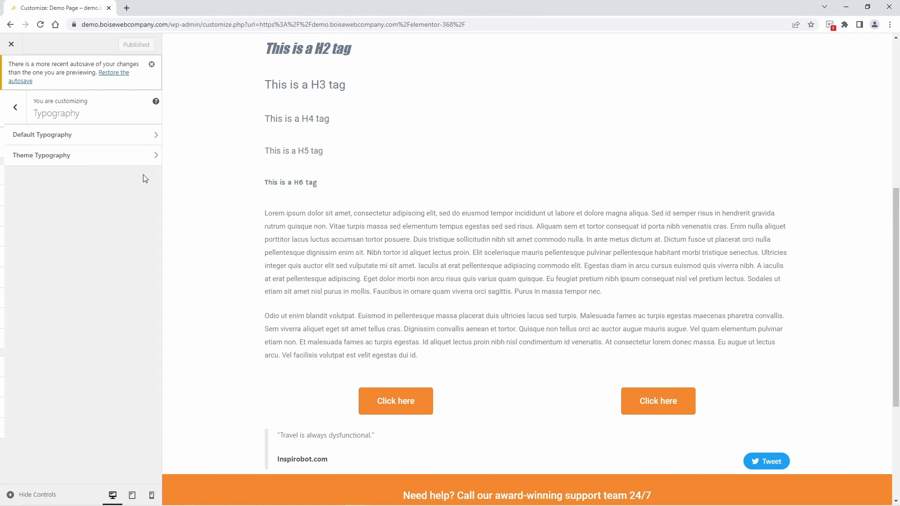
left_click(107, 157)
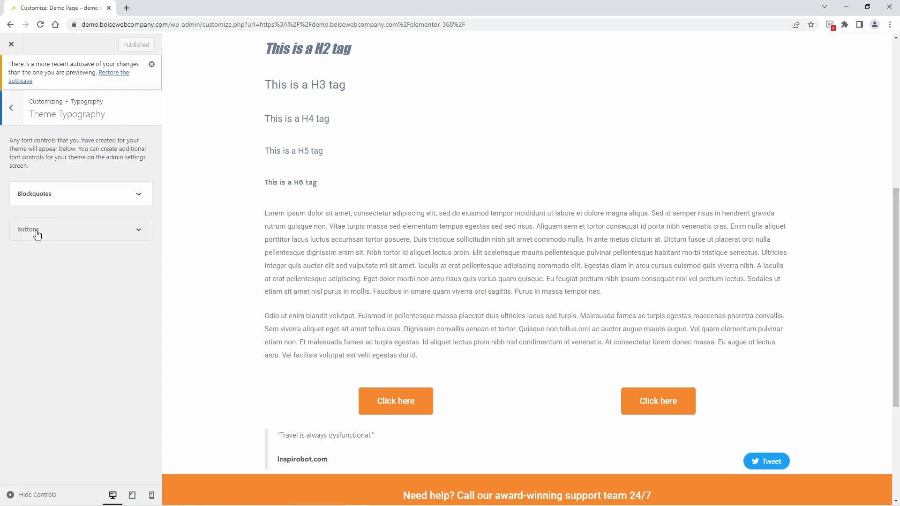
left_click(37, 235)
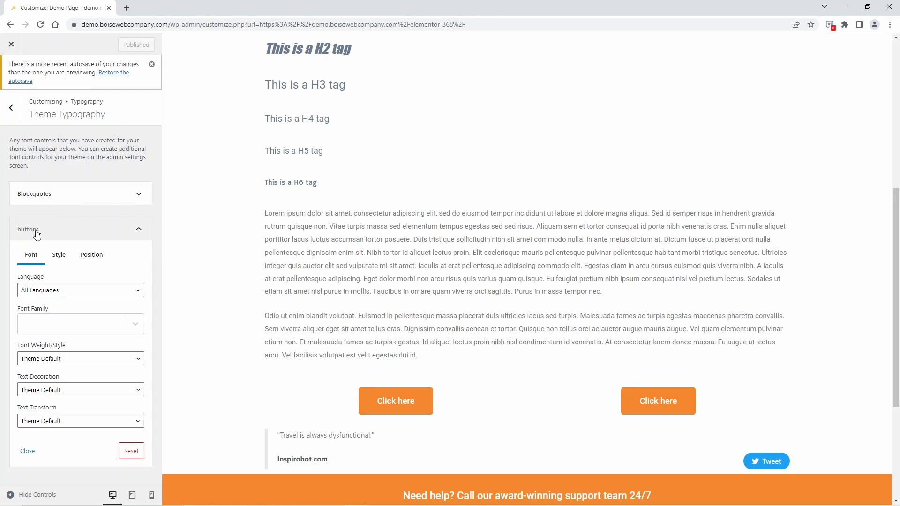
Try Courier New, Helvetica and Lucida Console as the buttons font family, and settle on Palatino linotype.
left_click(111, 332)
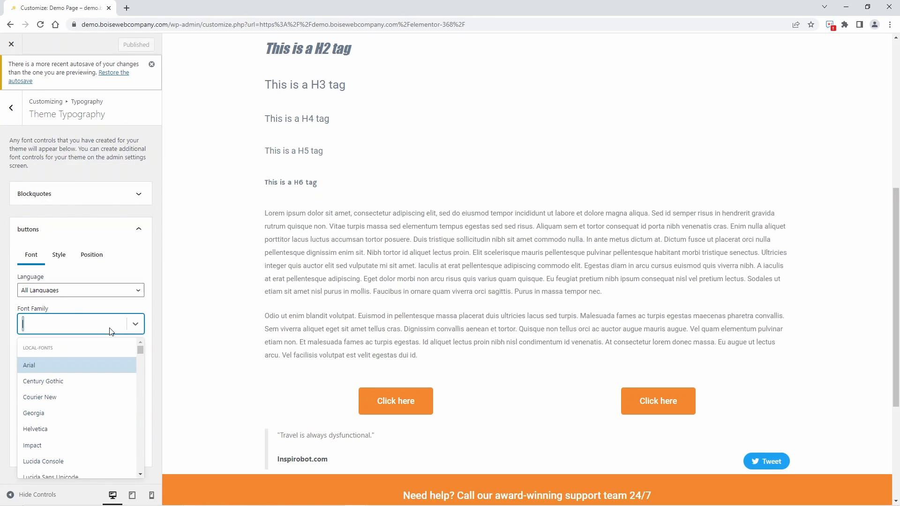
left_click(61, 401)
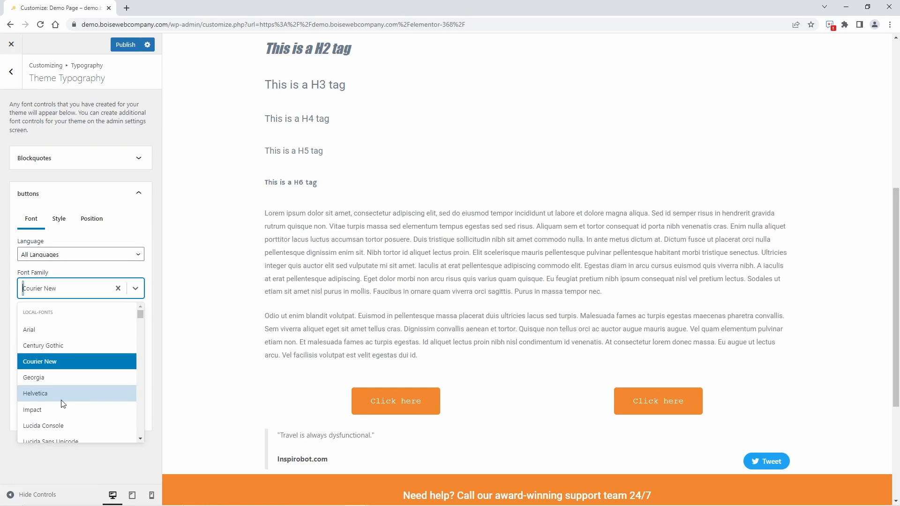
left_click(65, 402)
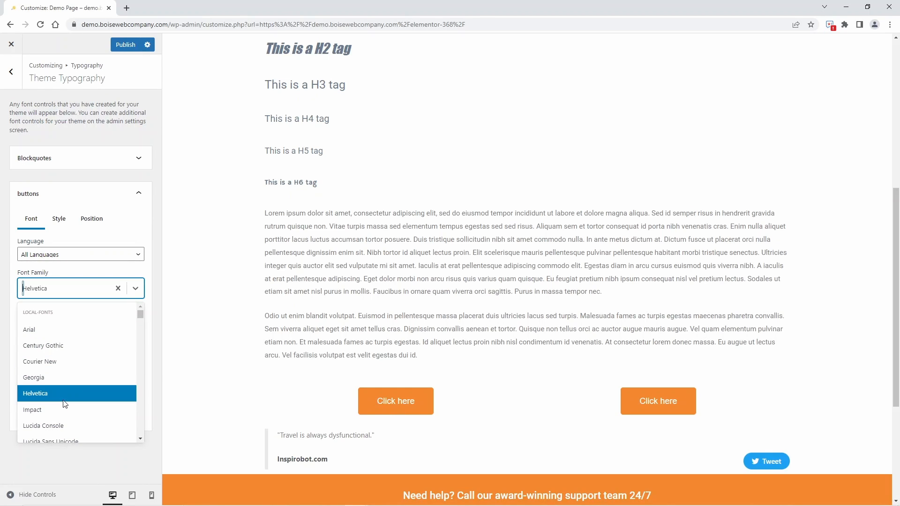
left_click(60, 426)
scroll(61, 375, "down", 2)
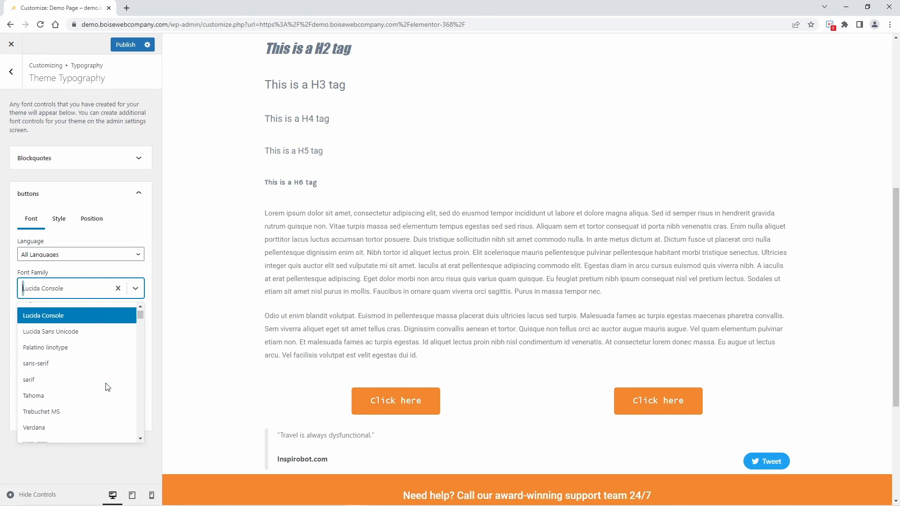
left_click(63, 337)
left_click(63, 344)
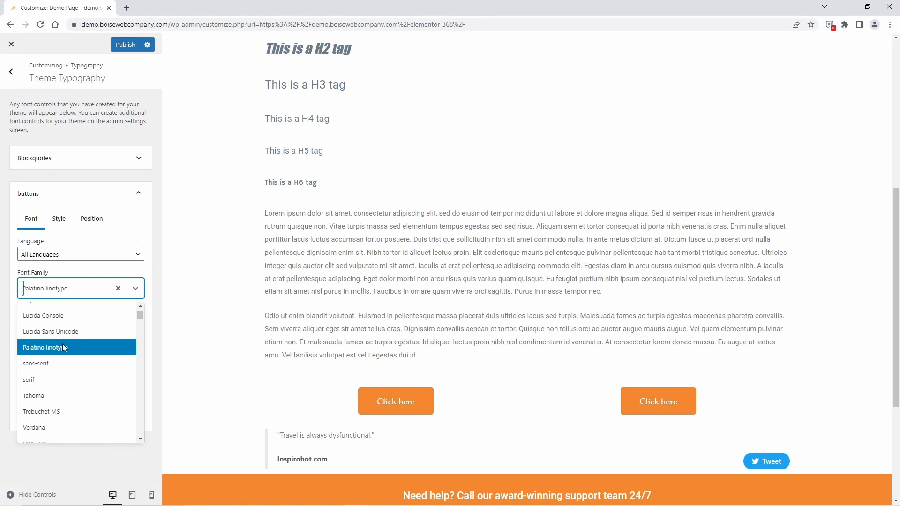
Try blue as the buttons font color, and set it to the first dark gray preset.
left_click(59, 223)
left_click(24, 296)
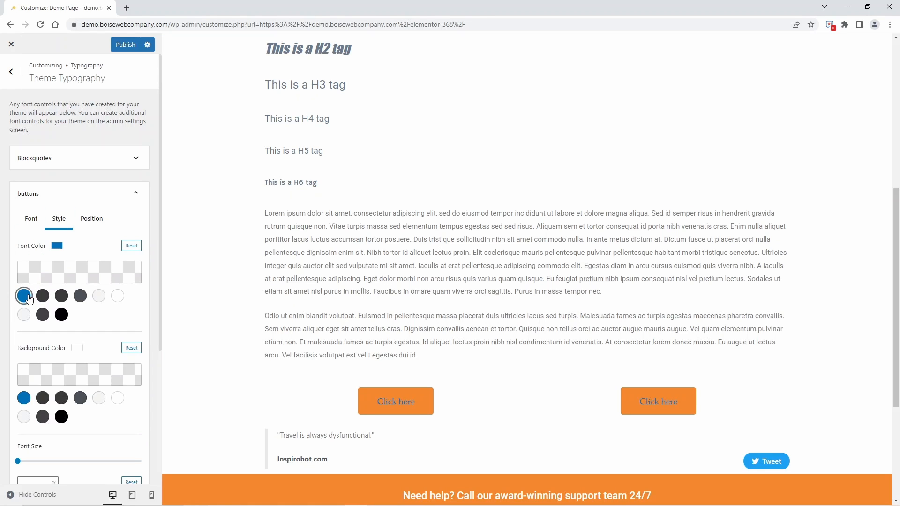
left_click(42, 296)
Try dark gray, blue and light gray background colors for the button text, and reset the background color.
left_click(42, 398)
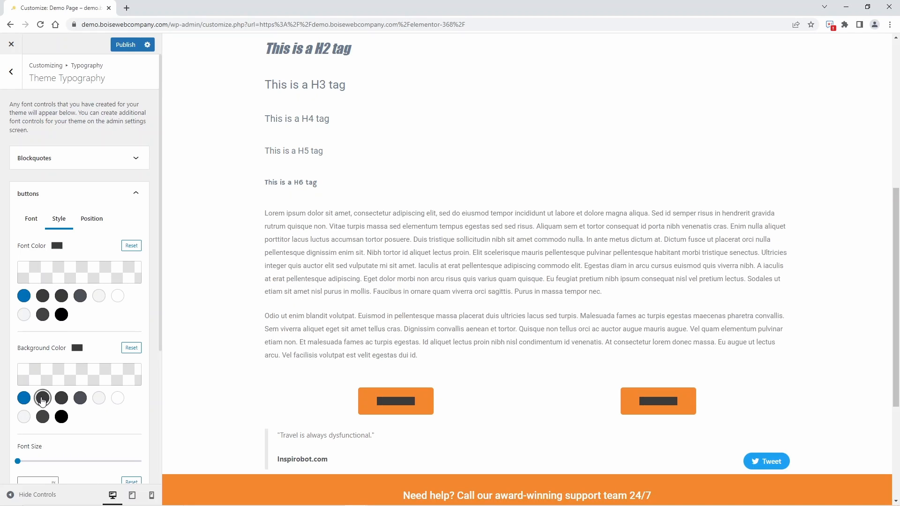
left_click(20, 401)
left_click(26, 419)
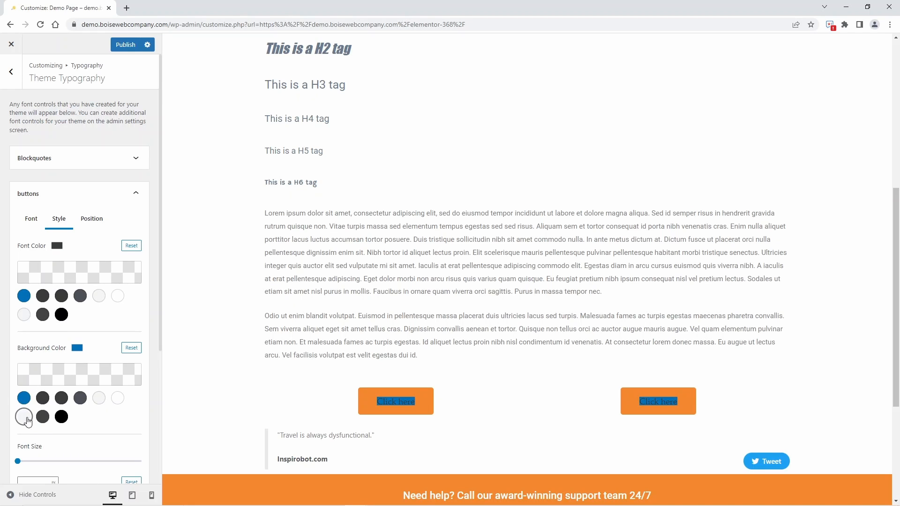
left_click(132, 350)
scroll(133, 352, "down", 5)
scroll(132, 352, "up", 5)
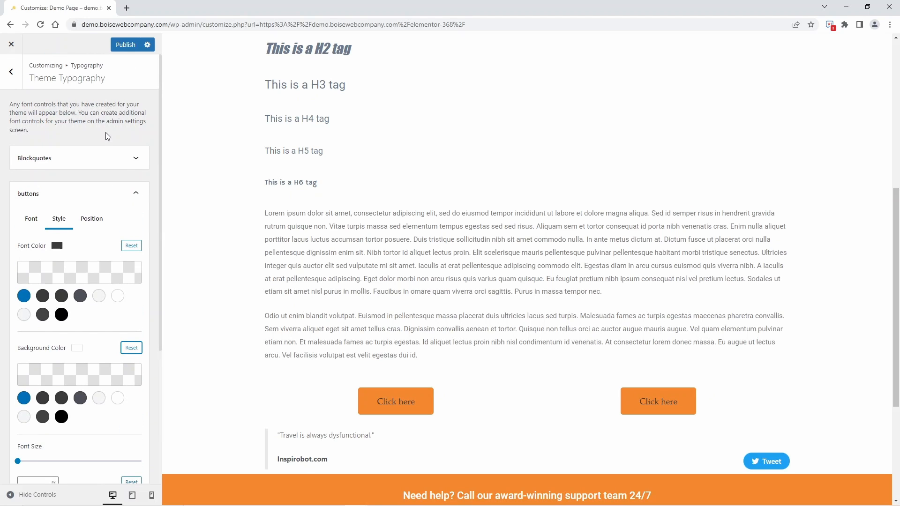
Look over the Default Typography font controls and return to the Typography overview.
left_click(11, 71)
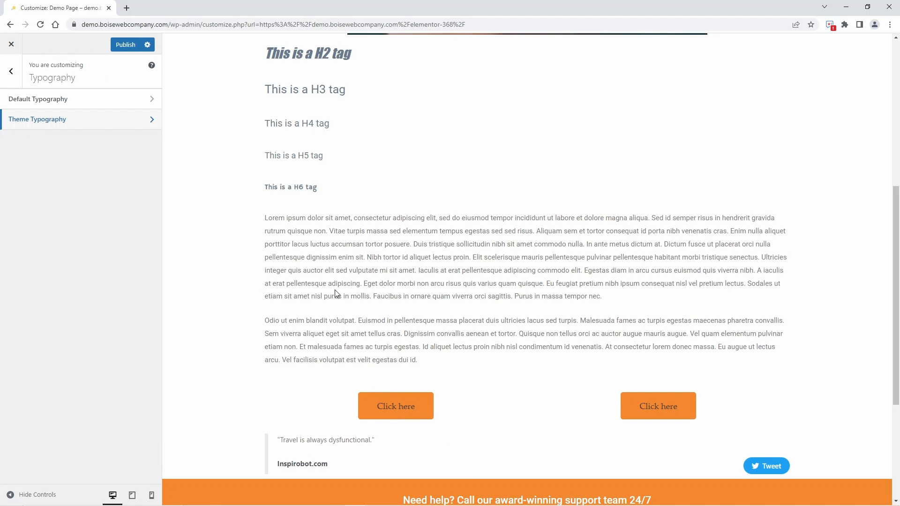
left_click(64, 99)
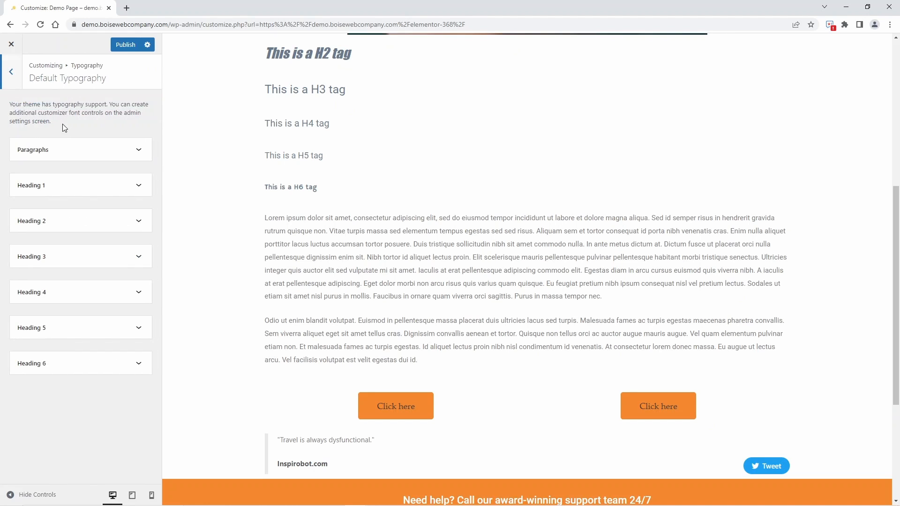
left_click(12, 71)
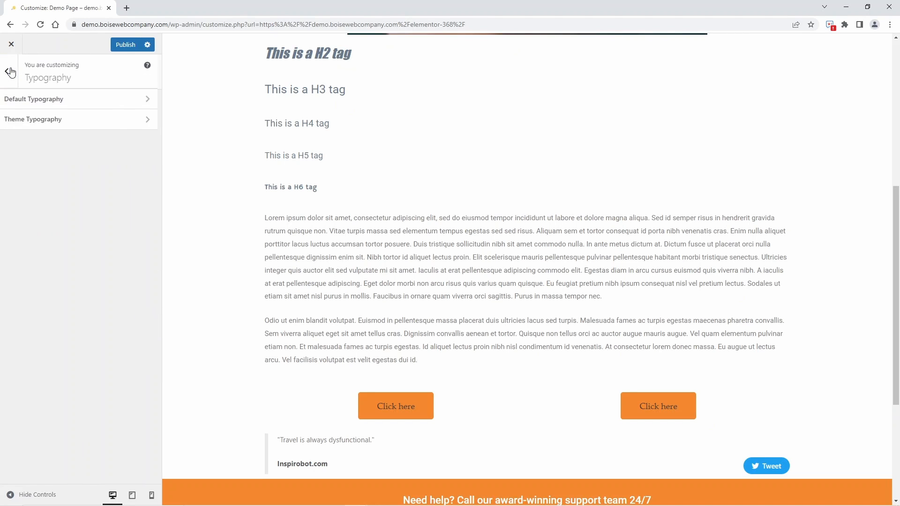